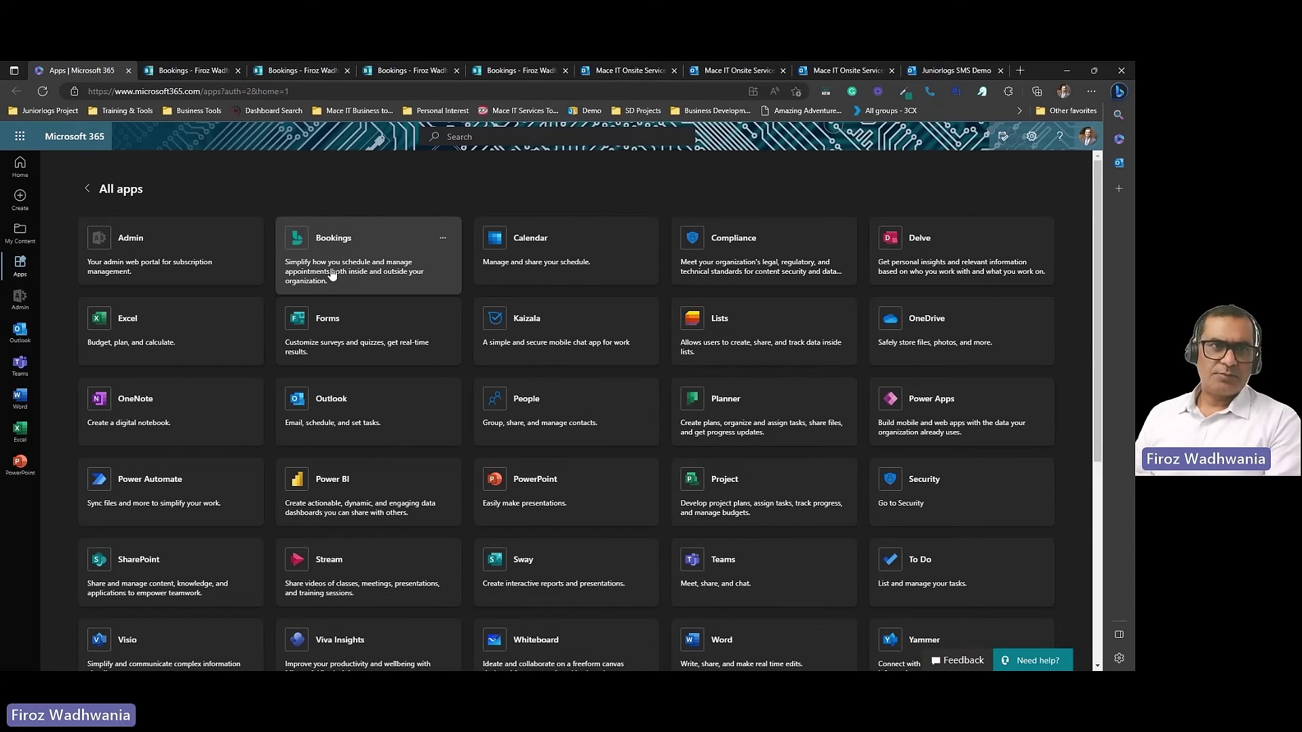
Show the Bookings homepage with five shared booking pages, including Juniorlogs SMS Demo and 60 mins free IT Review
{"action": "left_click", "coordinate": [177, 70]}
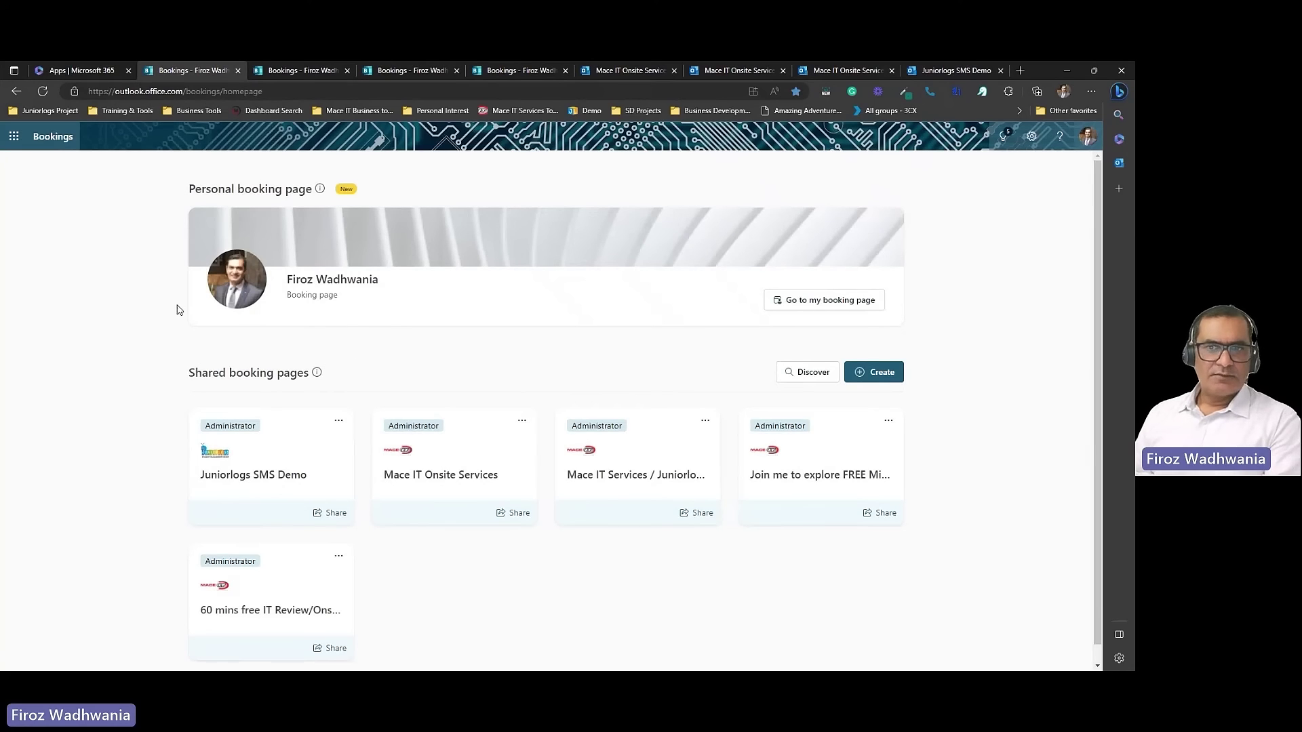
{"action": "scroll", "coordinate": [665, 531], "scroll_direction": "down", "scroll_amount": 1}
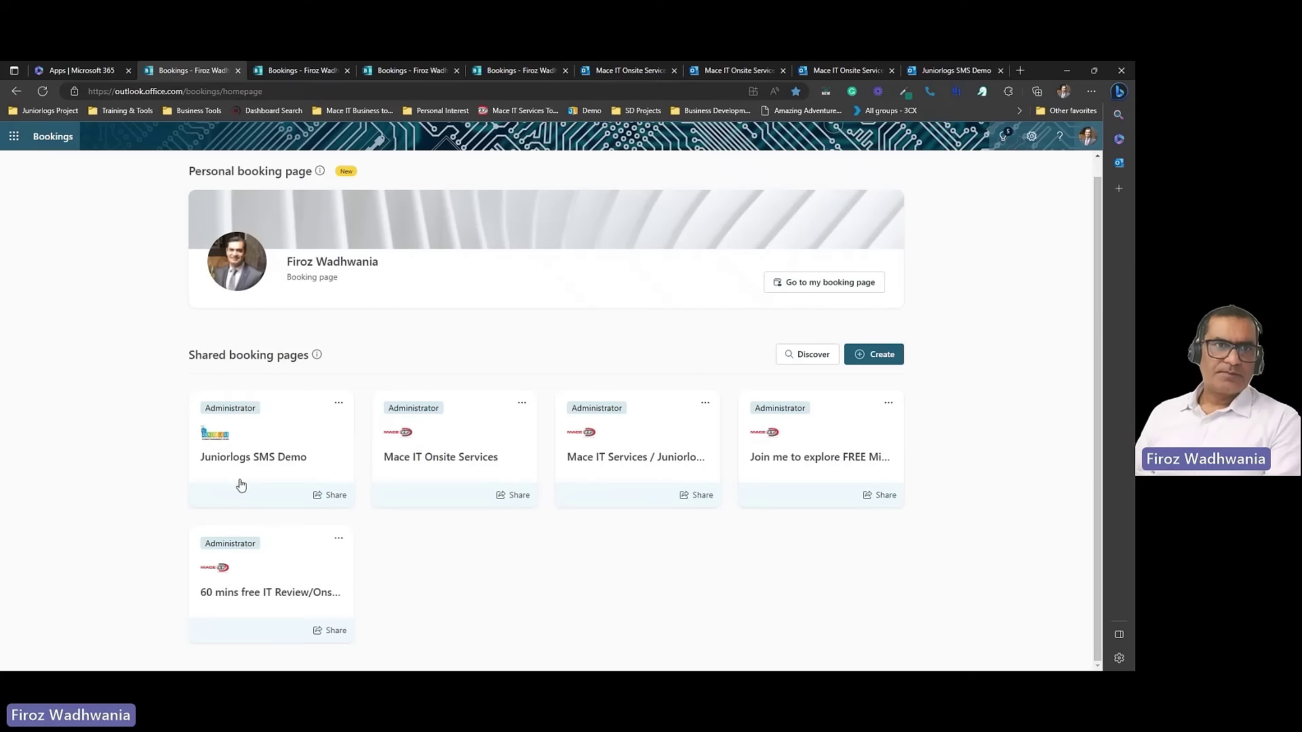
Open the Mace IT Onsite Services calendar for May 9, 2023, laid out by staff
{"action": "left_click", "coordinate": [286, 73]}
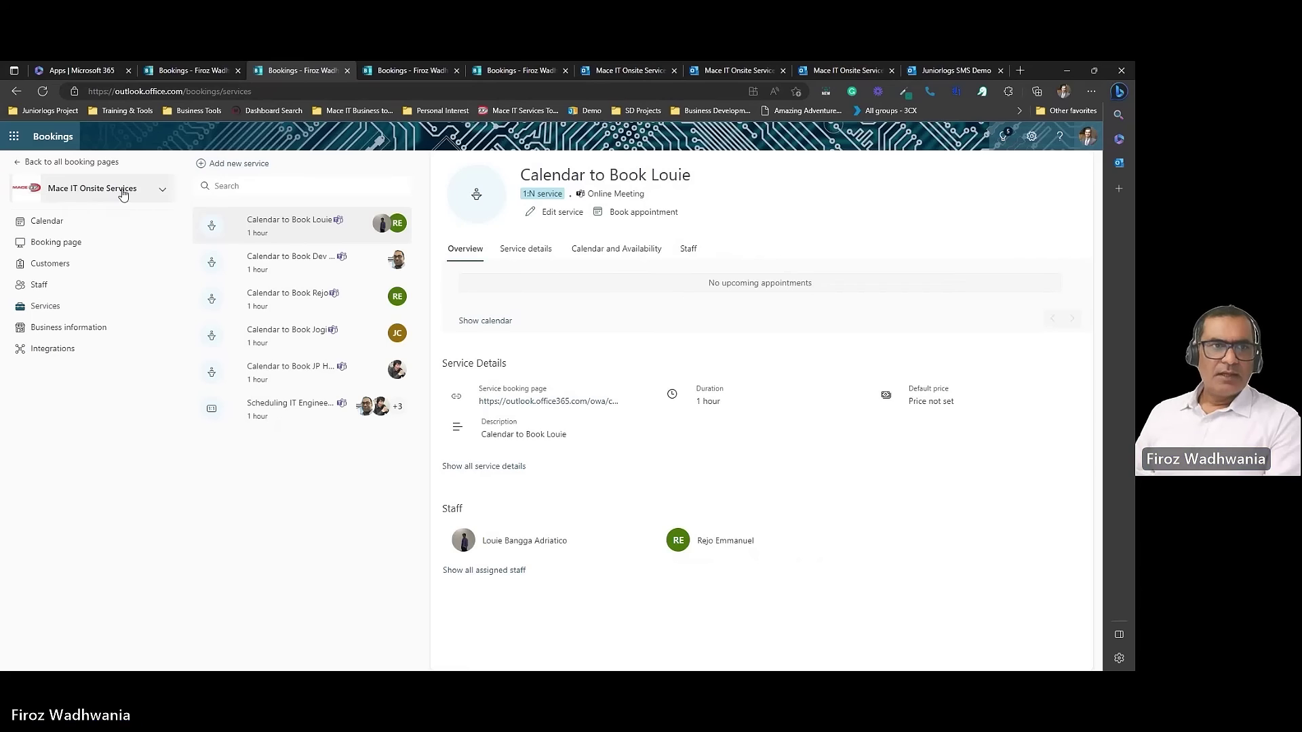
{"action": "left_click", "coordinate": [40, 224]}
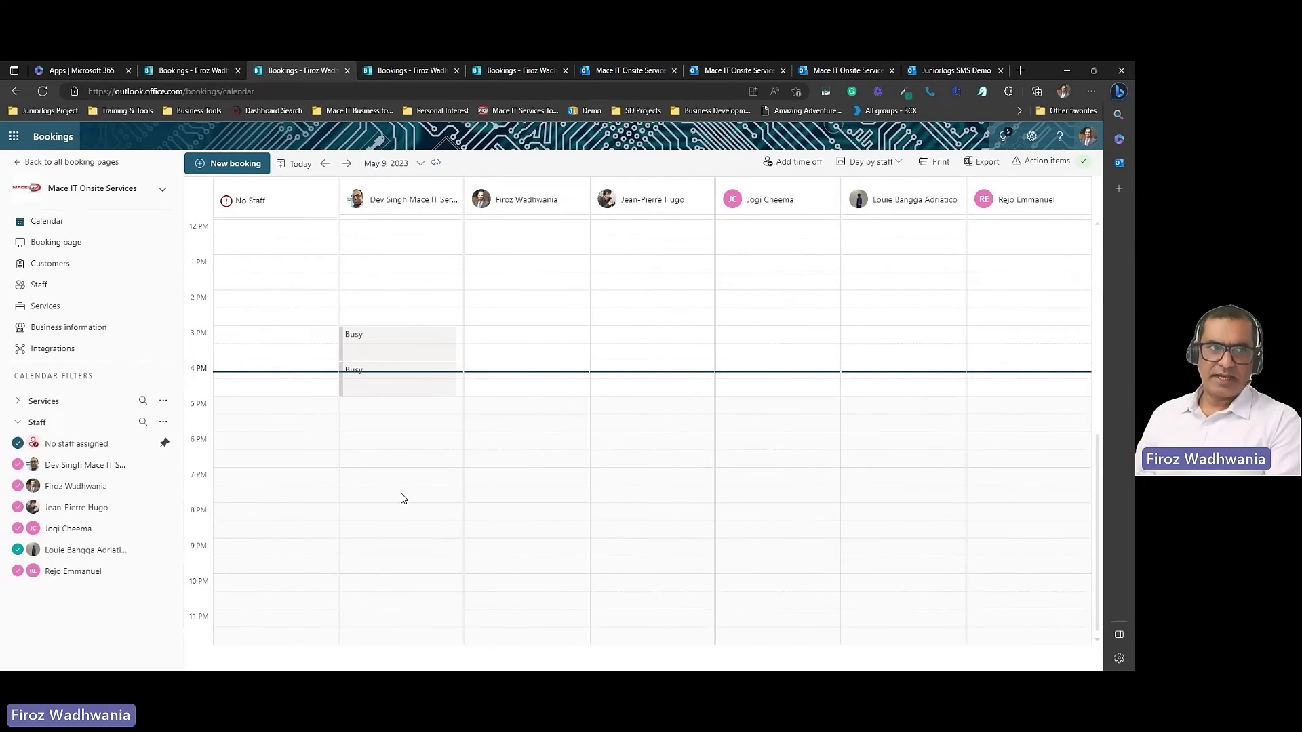
Open the booking page settings and expand Business page access control and Customer data usage consent
{"action": "left_click", "coordinate": [60, 248]}
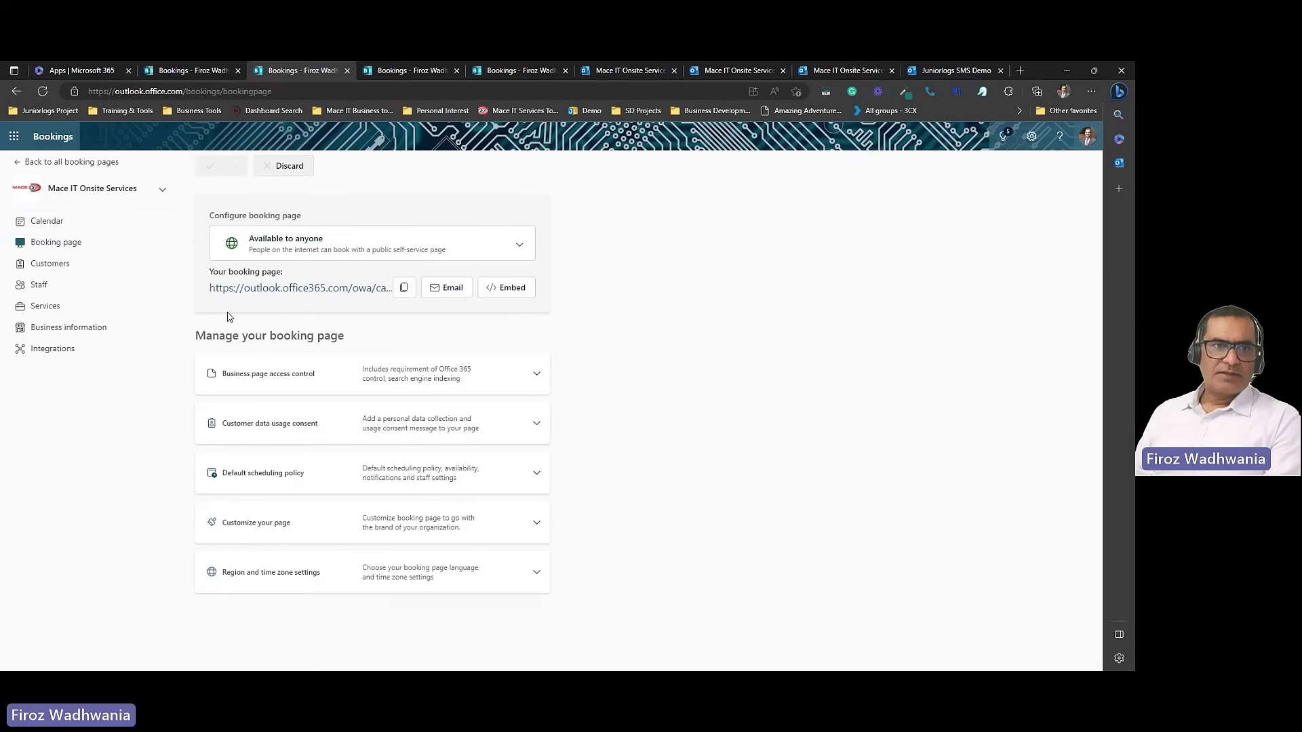
{"action": "left_click", "coordinate": [536, 373]}
{"action": "left_click", "coordinate": [537, 468]}
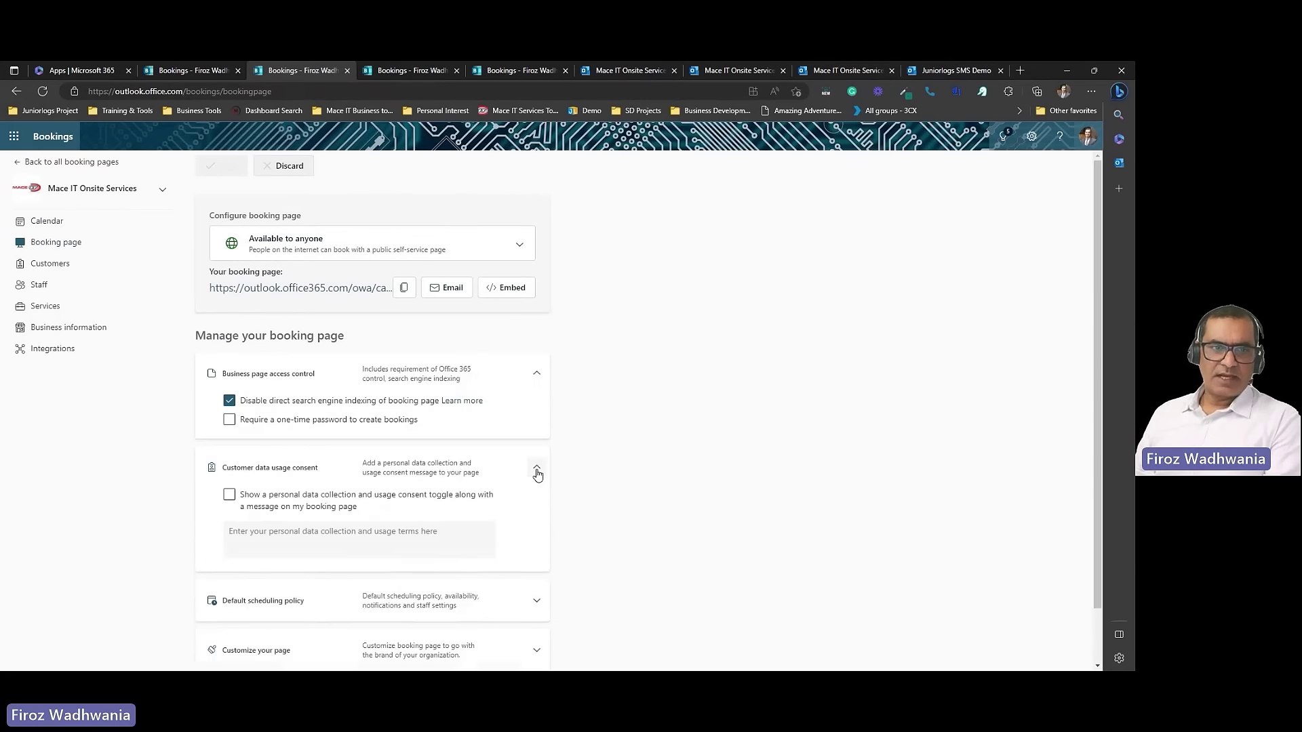
Review these options and toggle the personal data consent message on, then back off
{"action": "scroll", "coordinate": [538, 475], "scroll_direction": "down", "scroll_amount": 1}
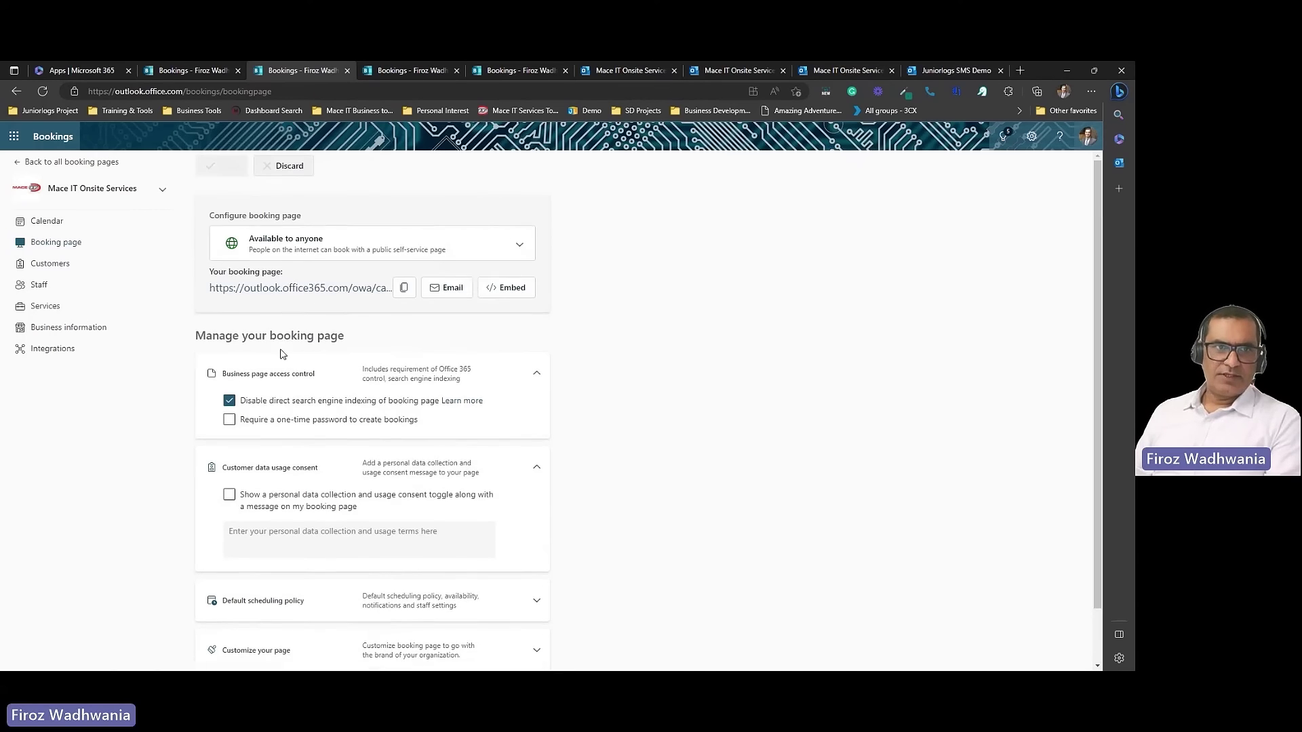
{"action": "scroll", "coordinate": [260, 350], "scroll_direction": "up", "scroll_amount": 1}
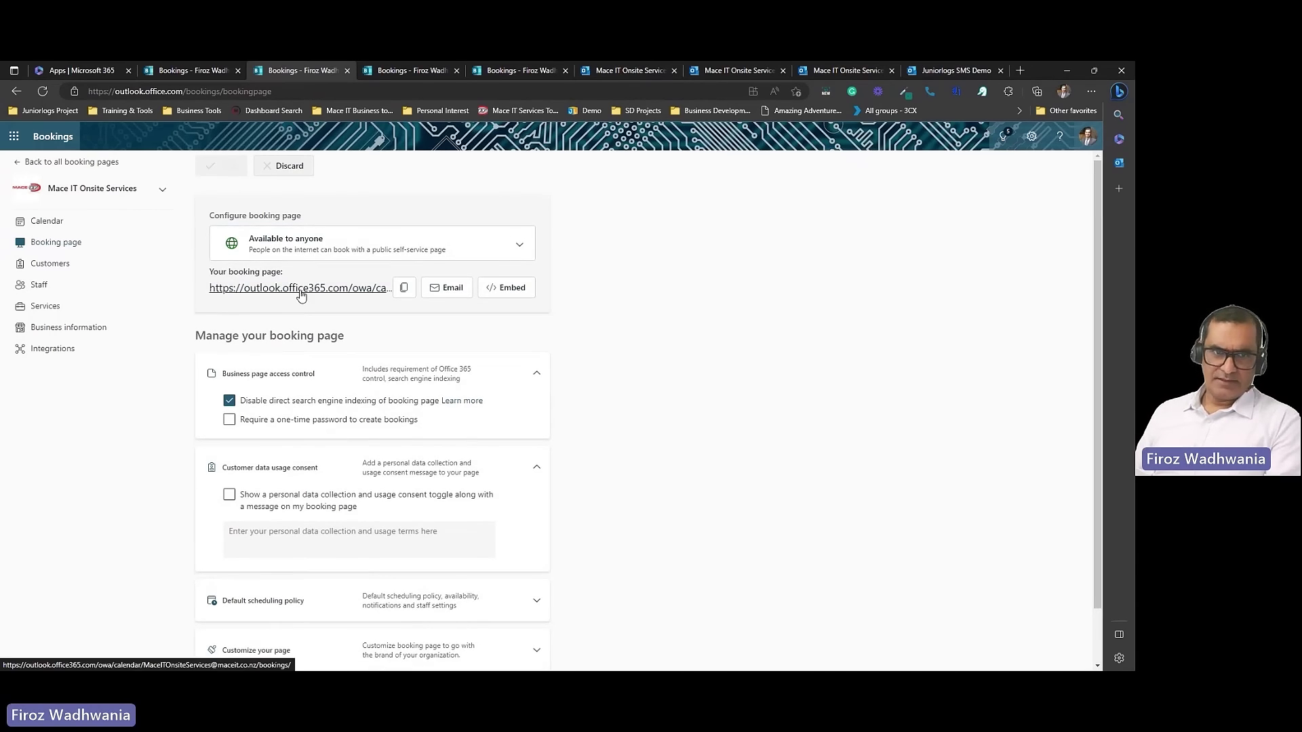
{"action": "scroll", "coordinate": [301, 296], "scroll_direction": "down", "scroll_amount": 1}
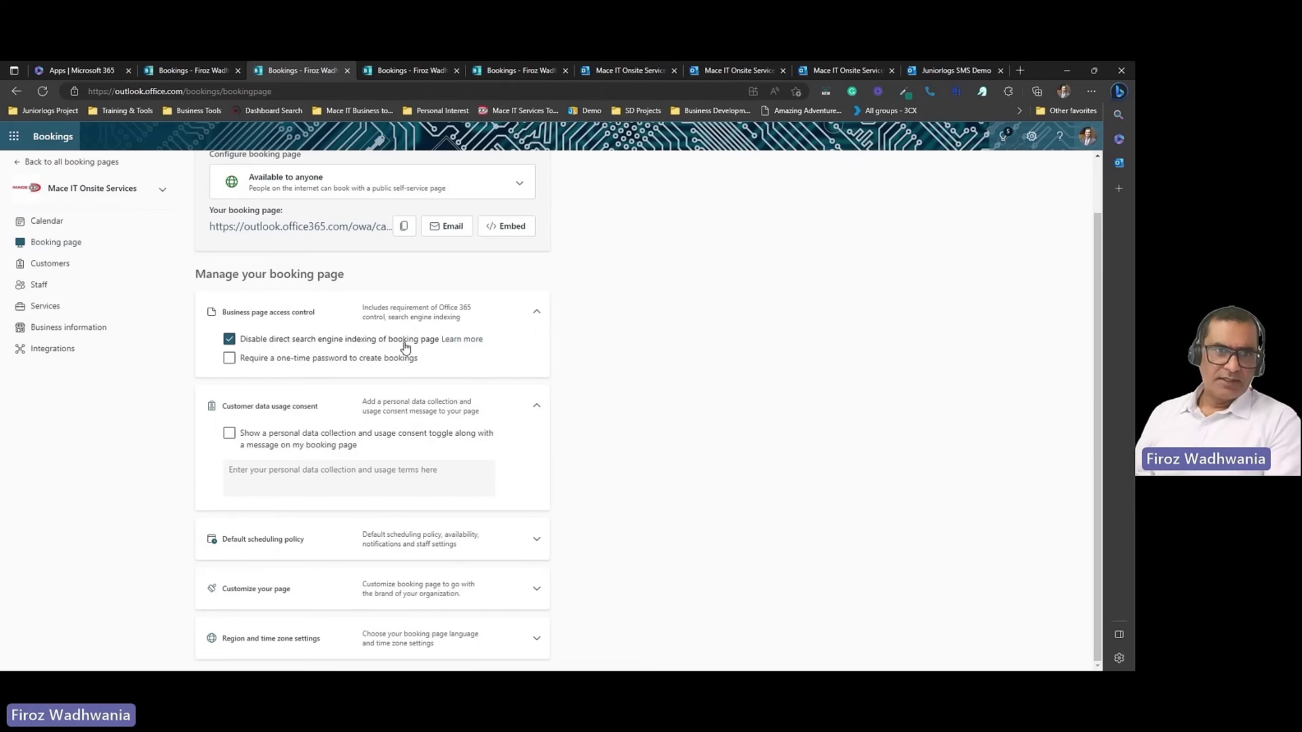
{"action": "left_click", "coordinate": [230, 434]}
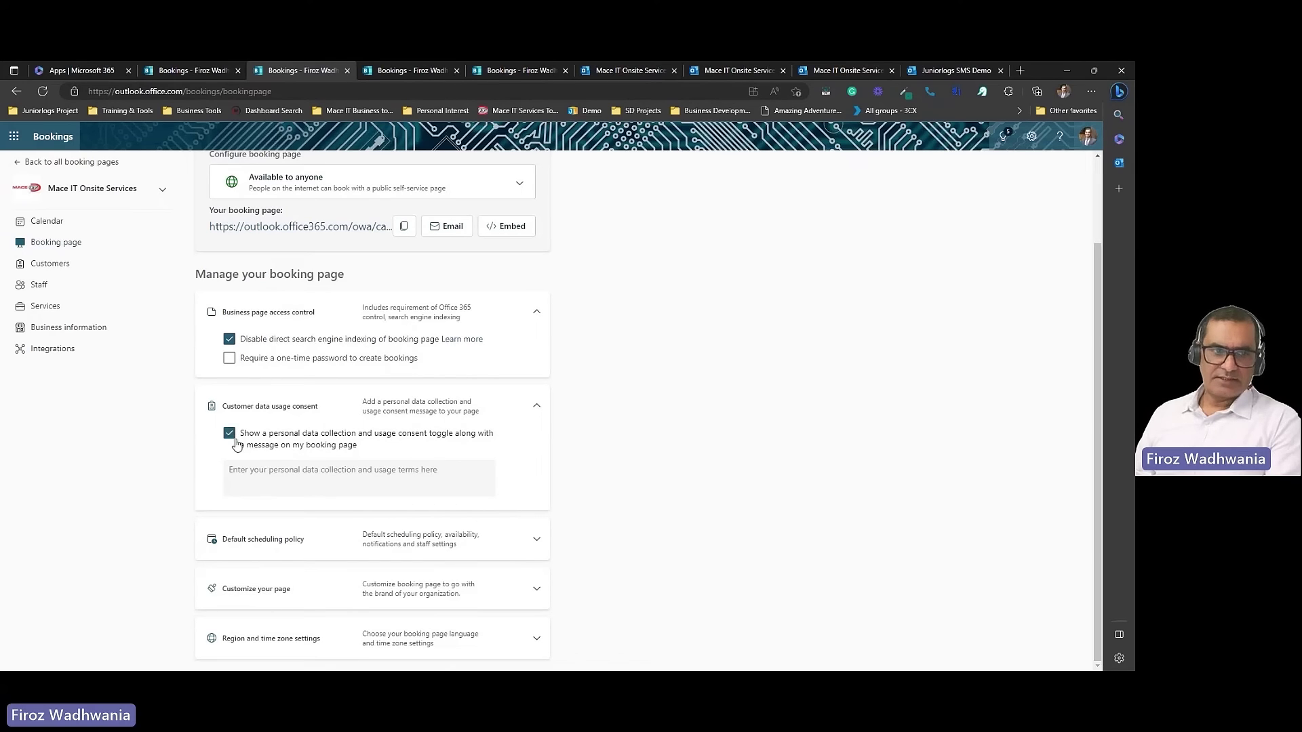
{"action": "left_click", "coordinate": [230, 434]}
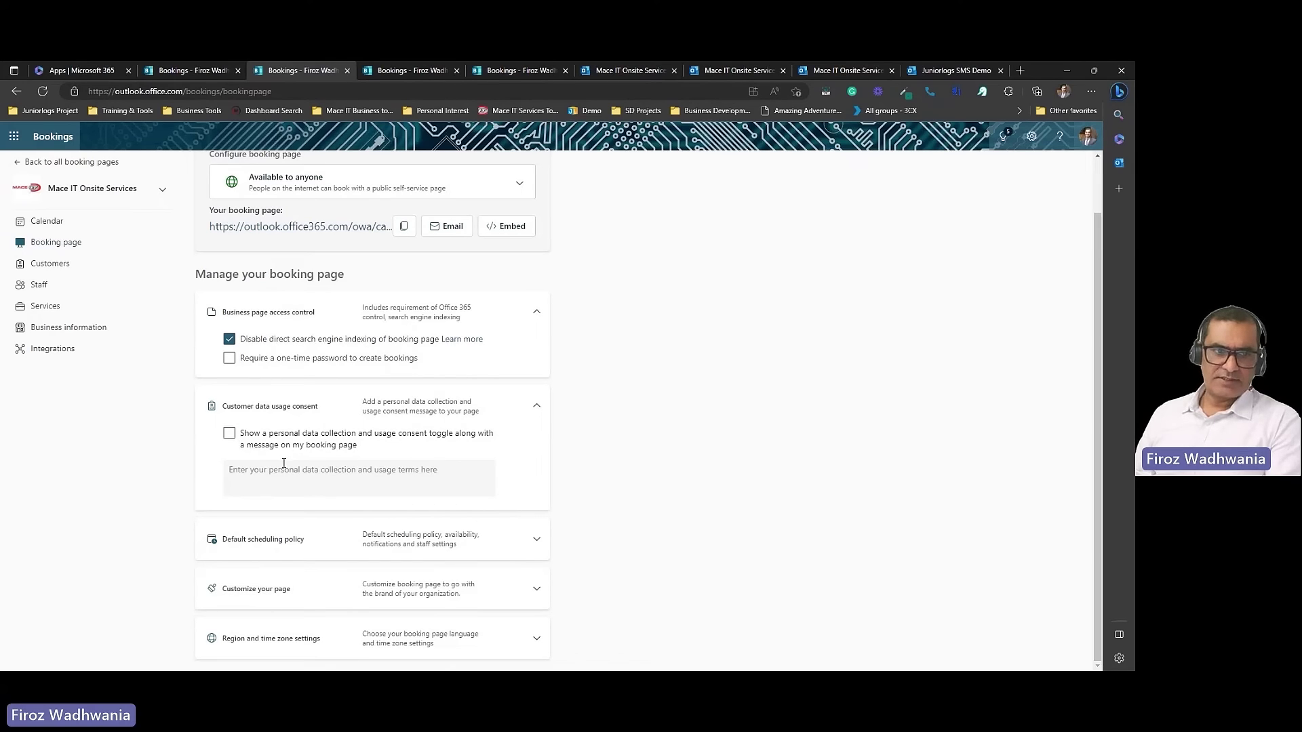
Expand the default scheduling policy: 30-minute increments, 48 hrs minimum and 60 days maximum lead times
{"action": "left_click", "coordinate": [533, 541]}
{"action": "scroll", "coordinate": [522, 541], "scroll_direction": "down", "scroll_amount": 4}
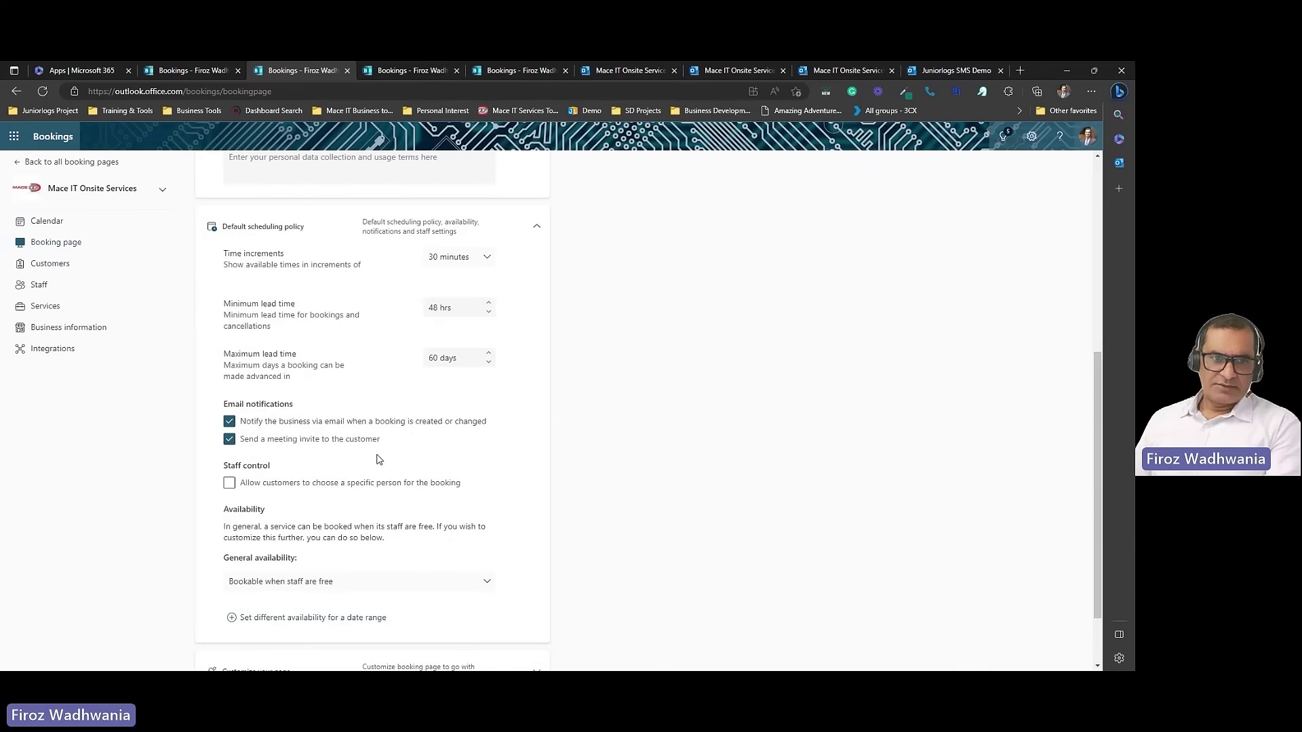
{"action": "scroll", "coordinate": [379, 460], "scroll_direction": "down", "scroll_amount": 1}
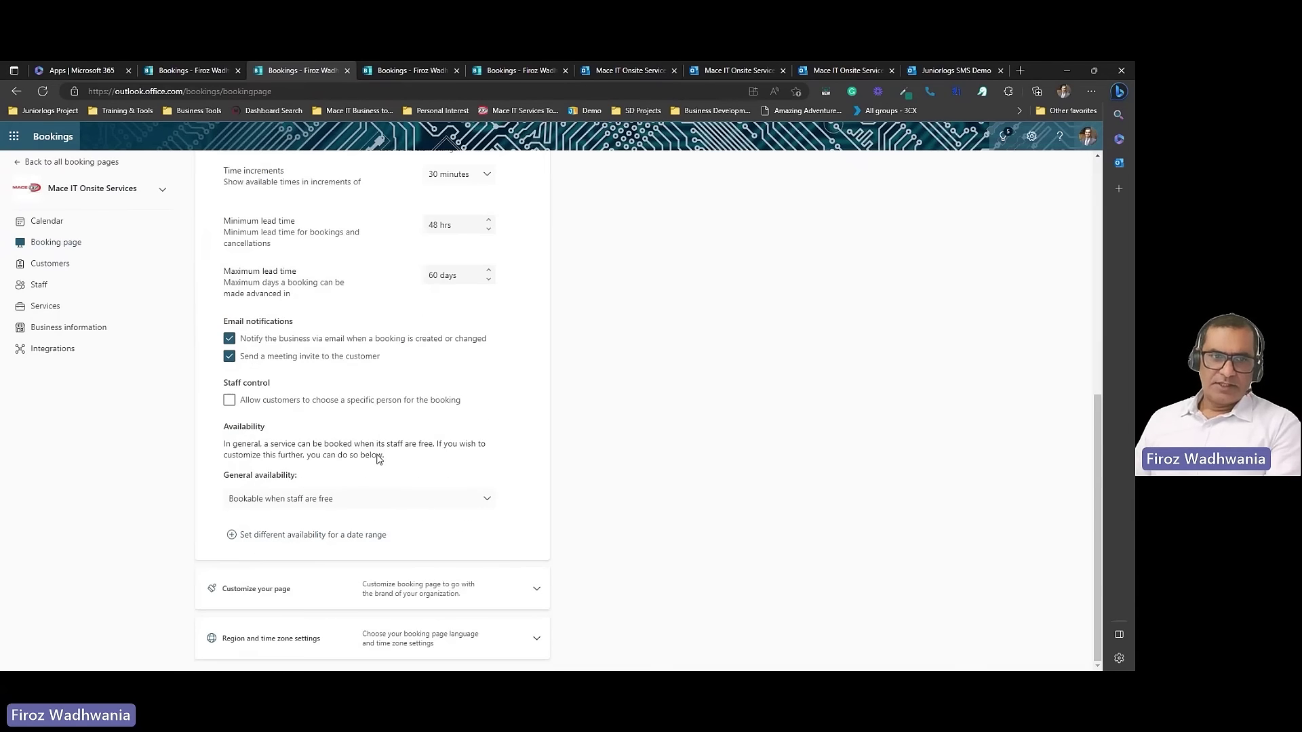
{"action": "left_click", "coordinate": [230, 402]}
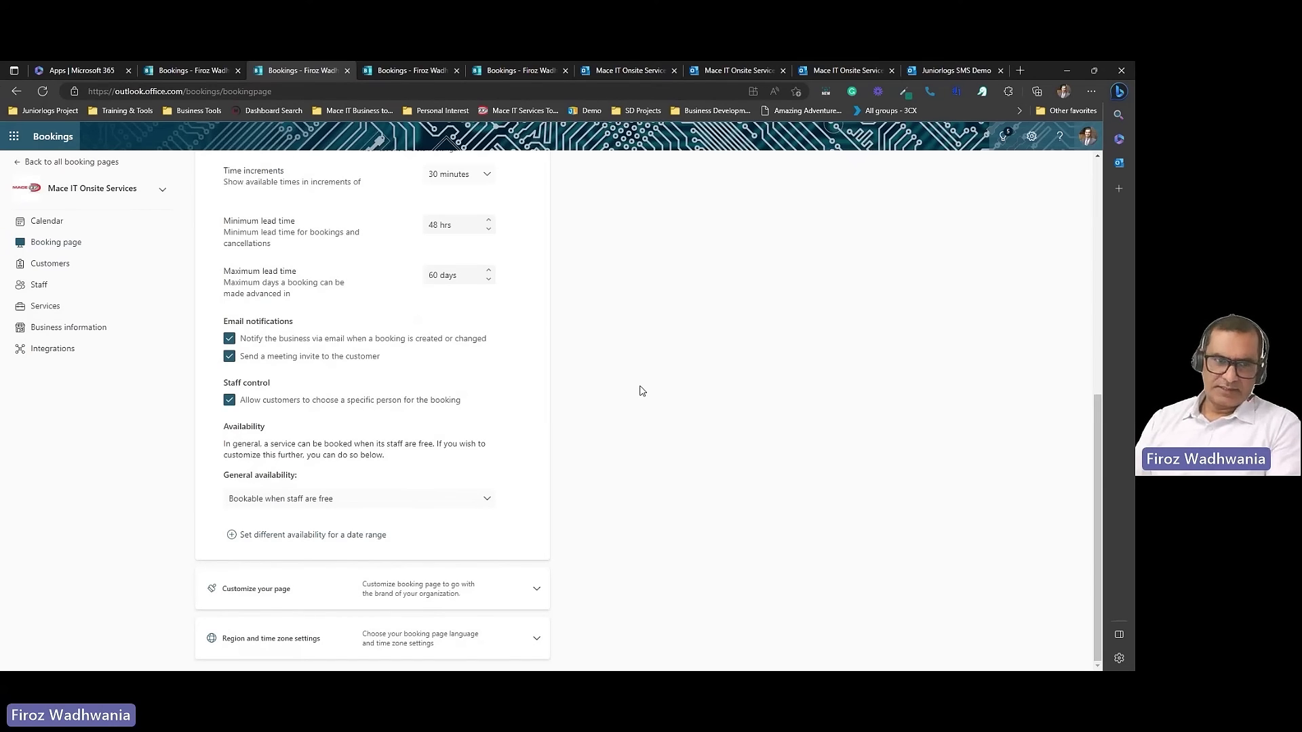
{"action": "left_click", "coordinate": [230, 402]}
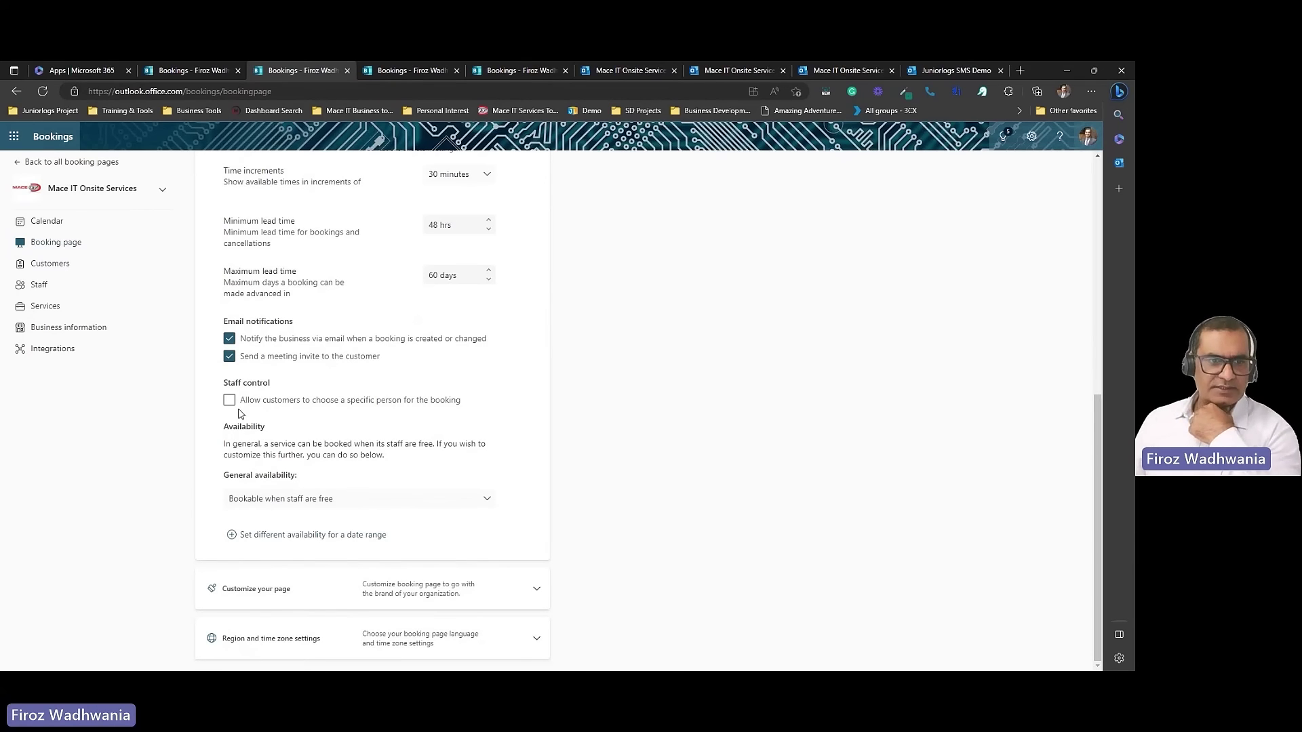
View the Customers list, then the Staff page listing one administrator and five team members
{"action": "left_click", "coordinate": [50, 264]}
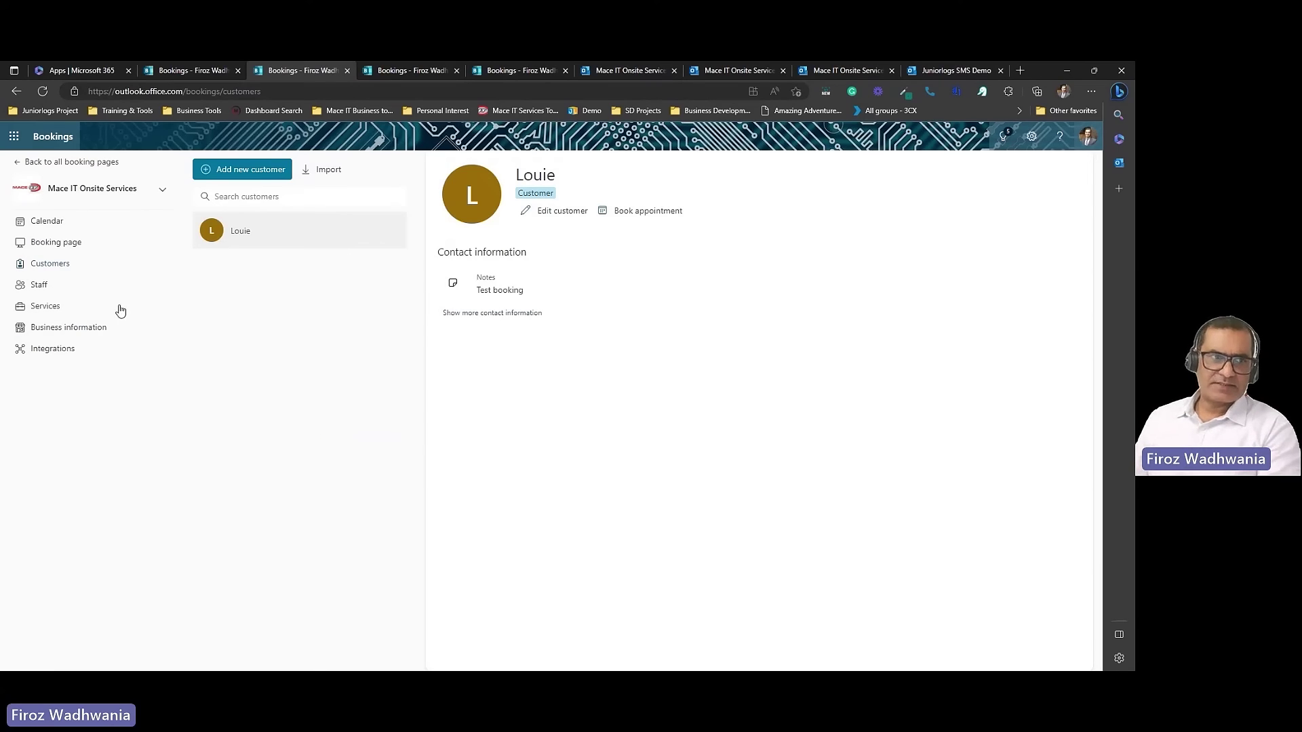
{"action": "left_click", "coordinate": [38, 286]}
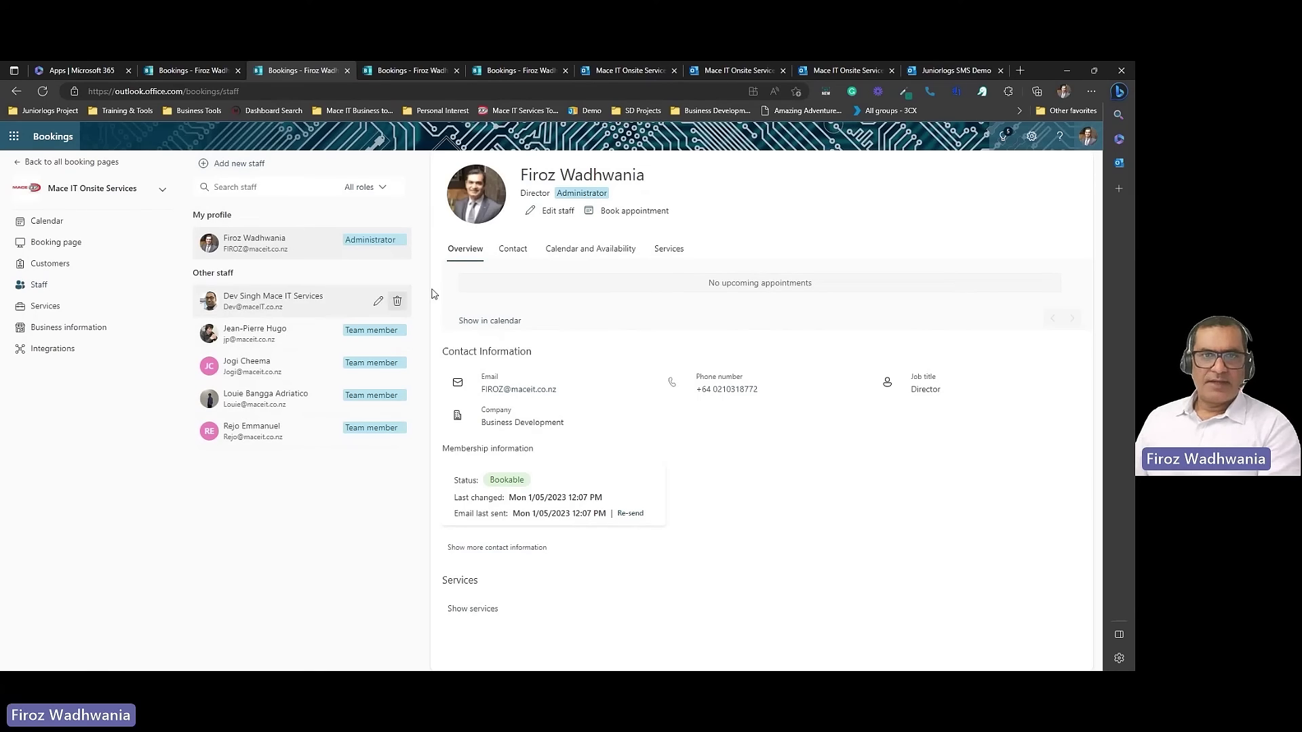
Inspect the administrator's staff details, then close the editor without saving
{"action": "left_click", "coordinate": [564, 211]}
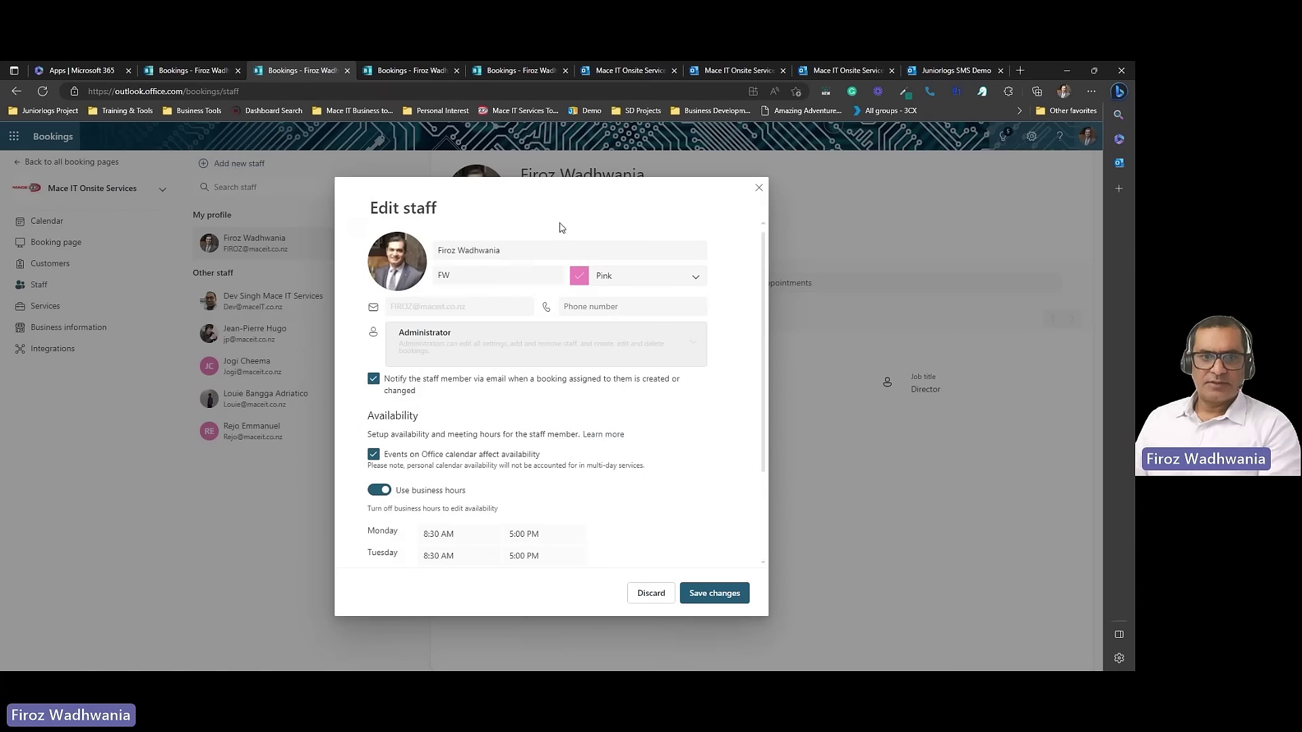
{"action": "scroll", "coordinate": [549, 410], "scroll_direction": "down", "scroll_amount": 2}
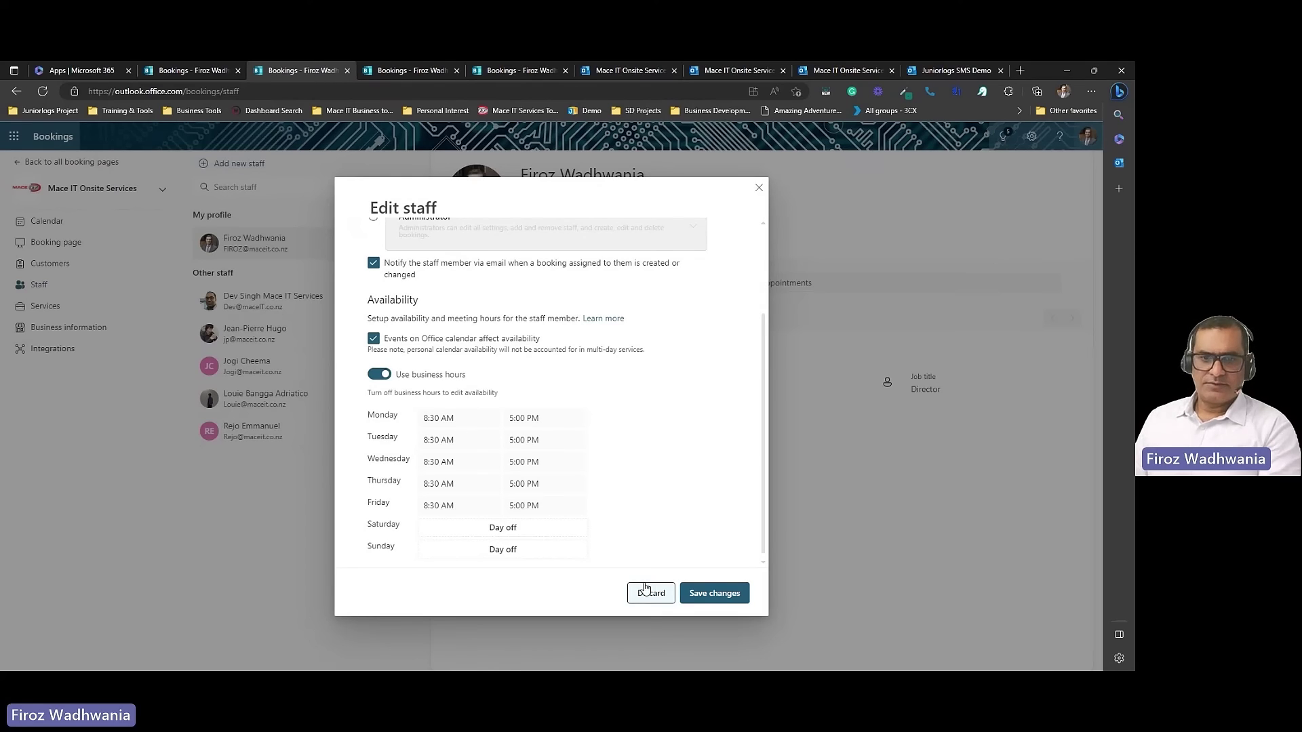
{"action": "left_click", "coordinate": [759, 188]}
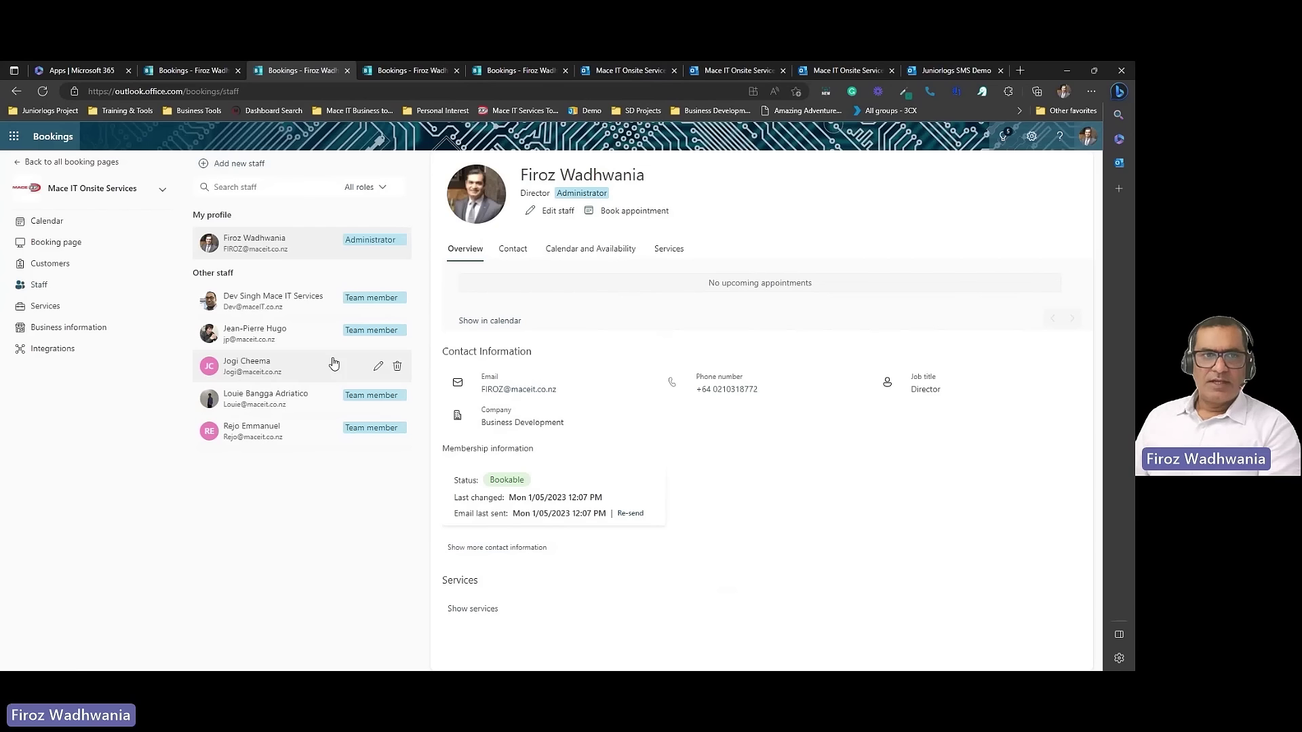
Edit the first team member's details and turn off Use business hours
{"action": "left_click", "coordinate": [285, 309]}
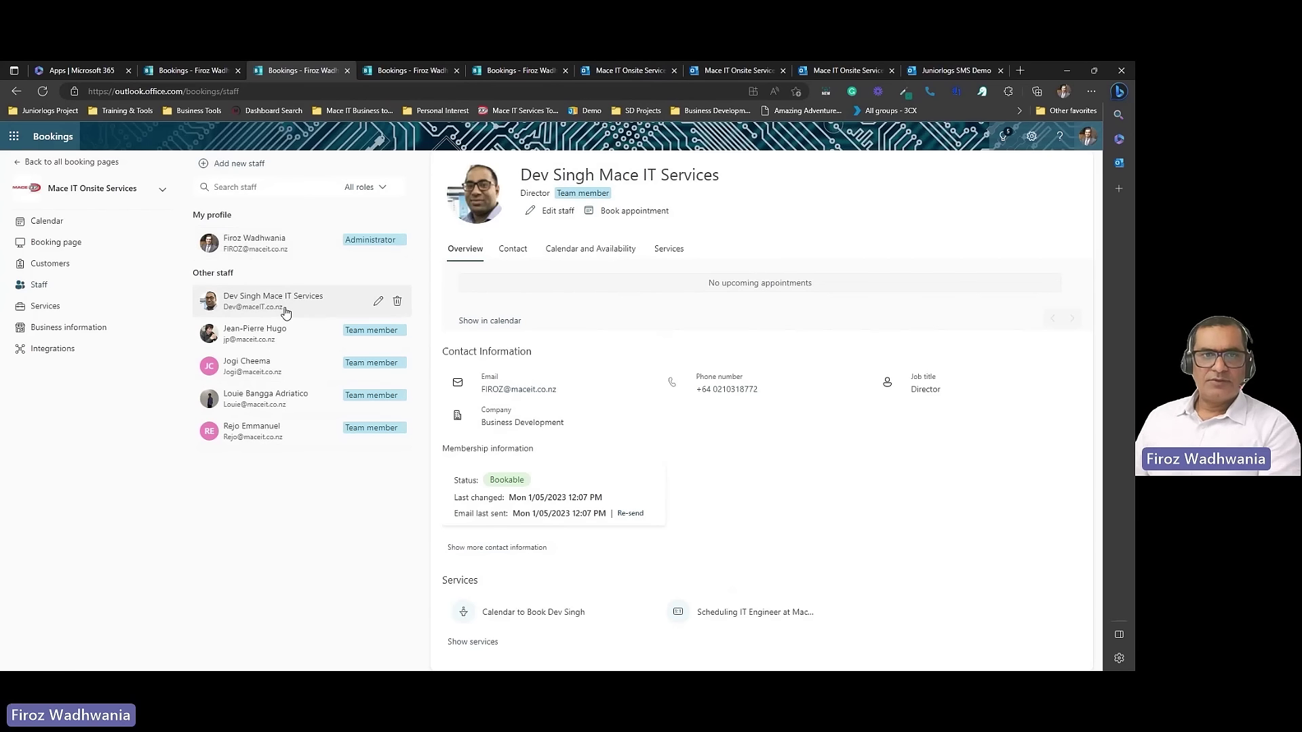
{"action": "left_click", "coordinate": [557, 211]}
{"action": "scroll", "coordinate": [584, 411], "scroll_direction": "down", "scroll_amount": 3}
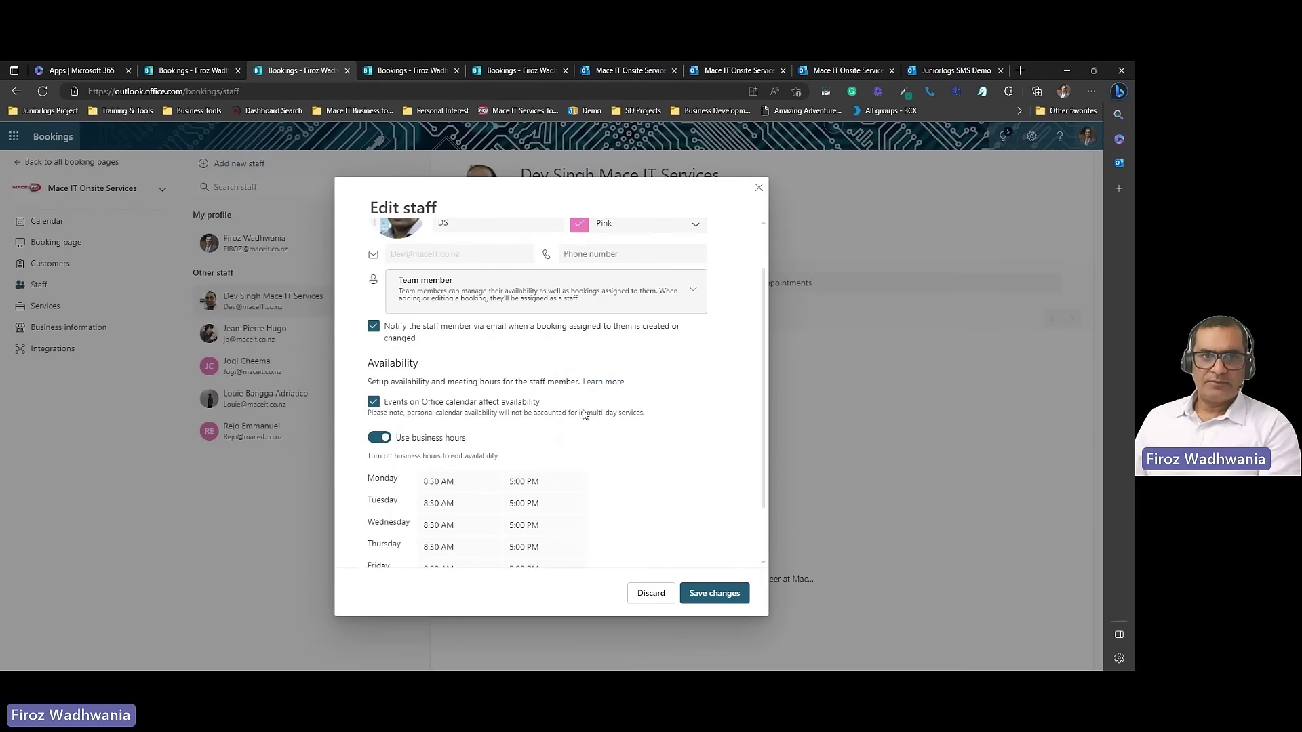
{"action": "left_click", "coordinate": [379, 374]}
Set Monday through Friday start times to 9:30 AM and save the changes
{"action": "left_click", "coordinate": [455, 418]}
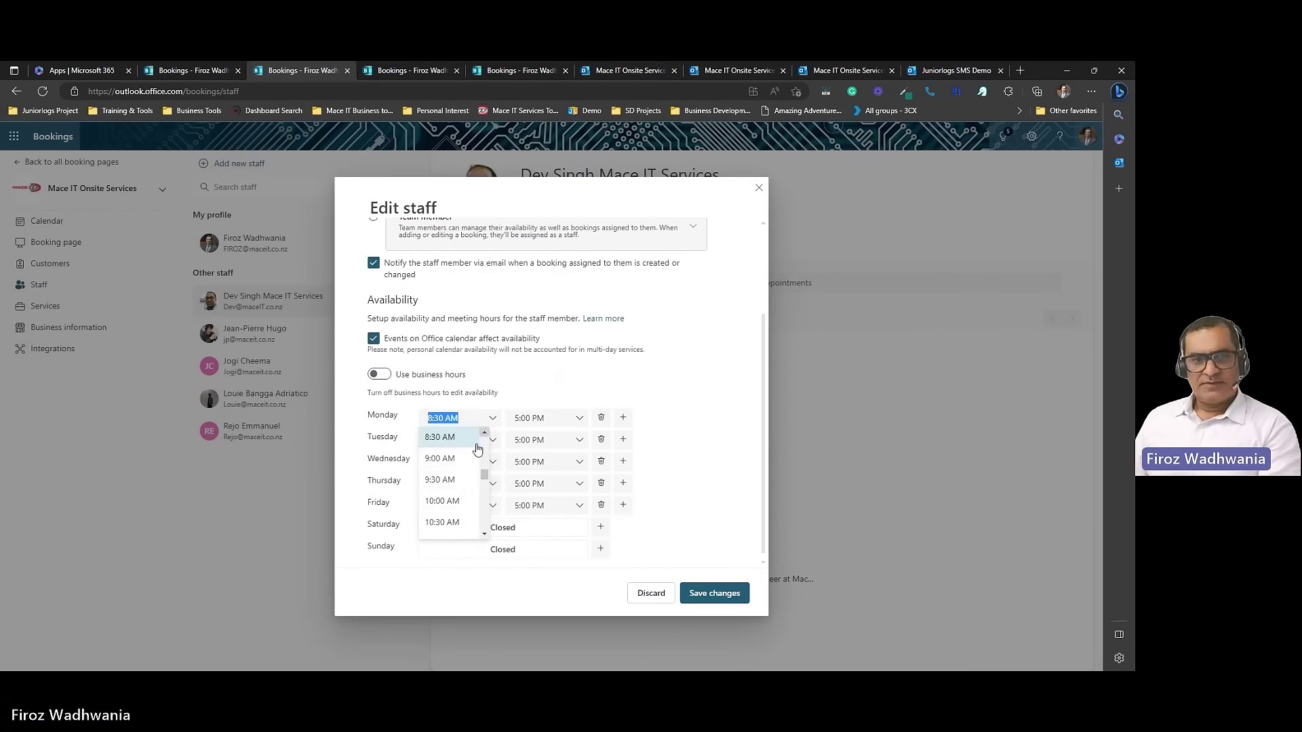
{"action": "left_click", "coordinate": [460, 477]}
{"action": "left_click", "coordinate": [491, 441]}
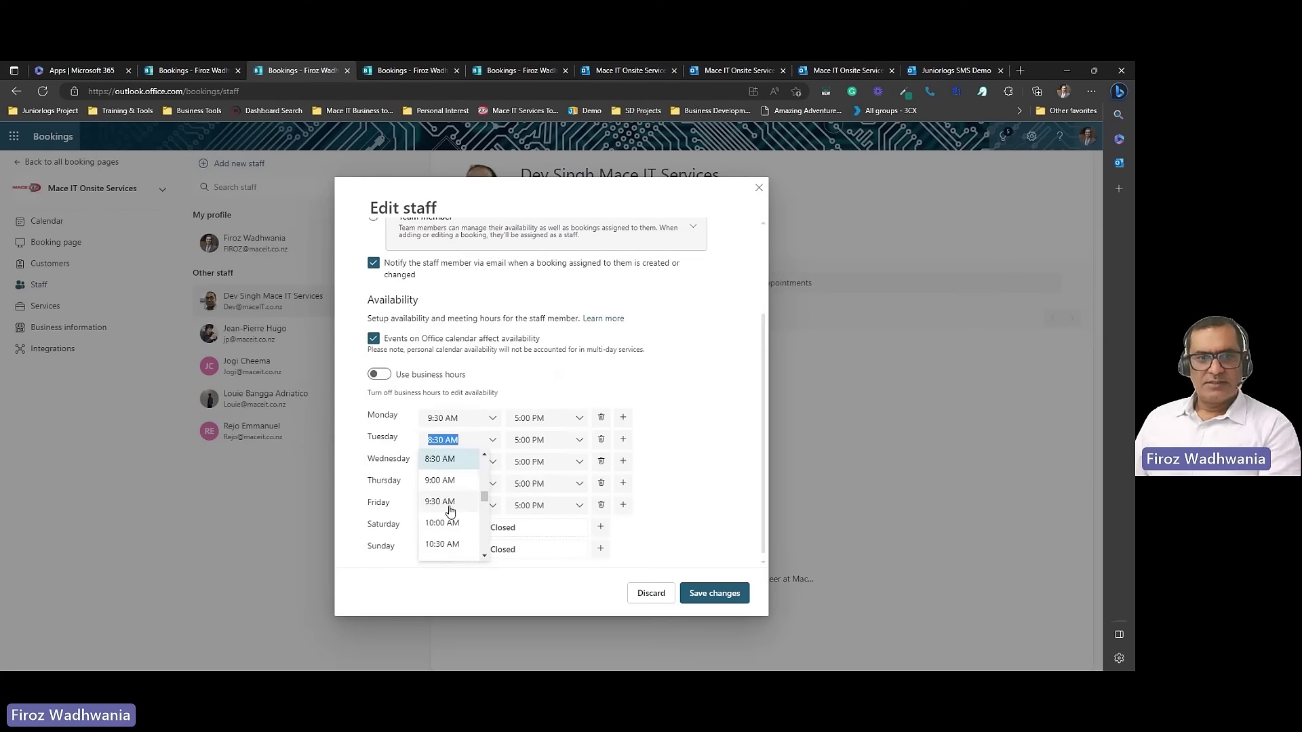
{"action": "left_click", "coordinate": [449, 502]}
{"action": "left_click", "coordinate": [491, 465]}
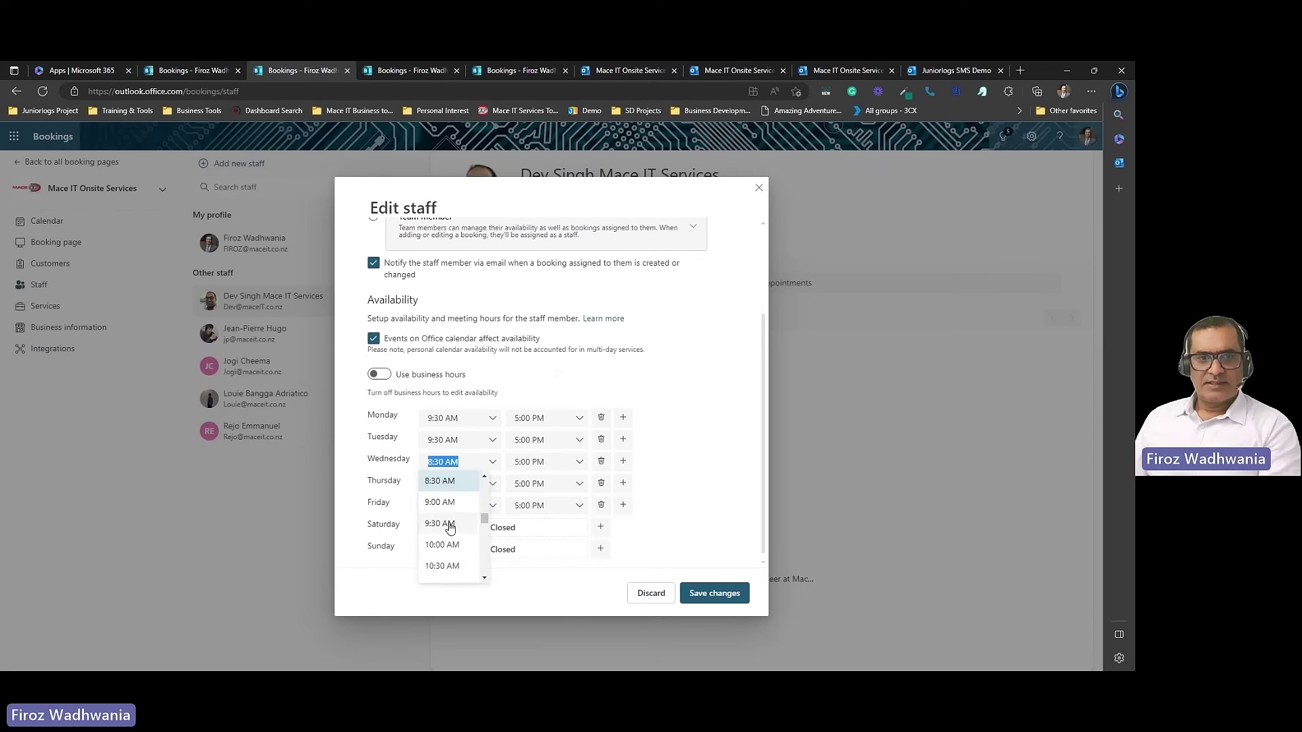
{"action": "left_click", "coordinate": [451, 525]}
{"action": "left_click", "coordinate": [492, 485]}
{"action": "left_click", "coordinate": [451, 546]}
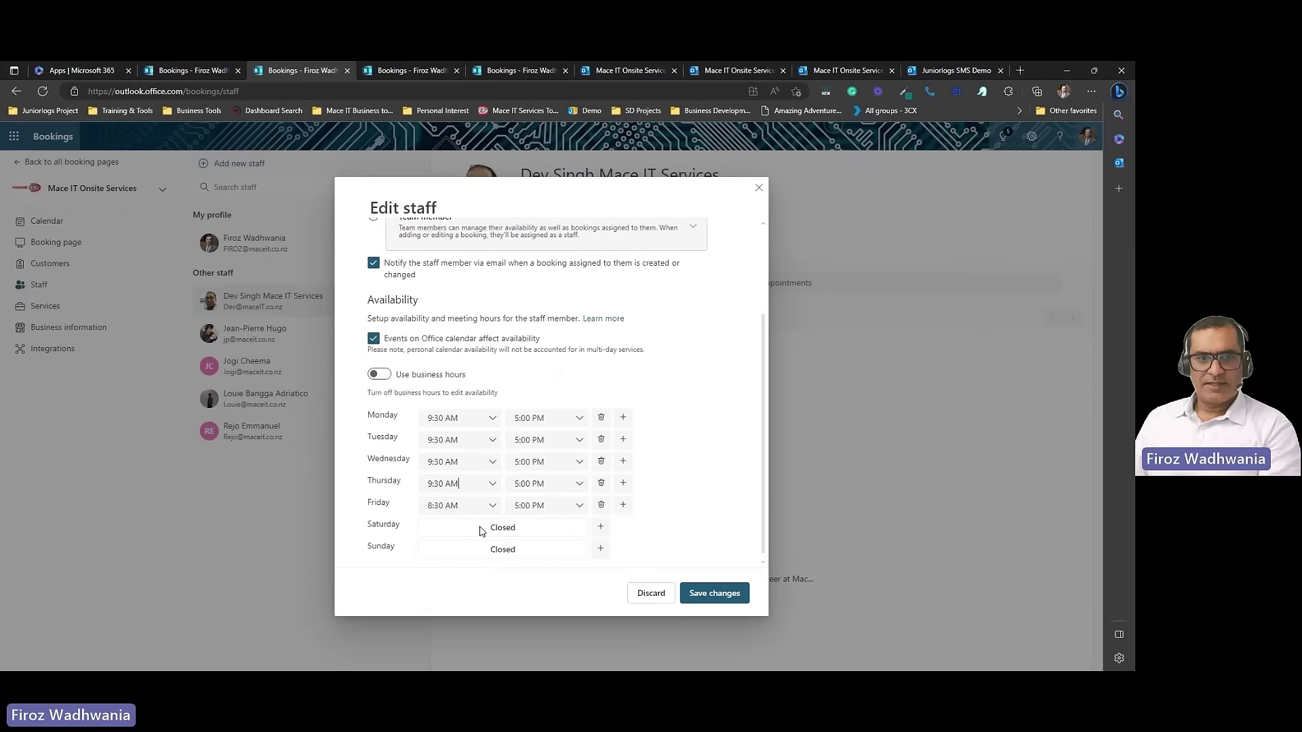
{"action": "left_click", "coordinate": [492, 510]}
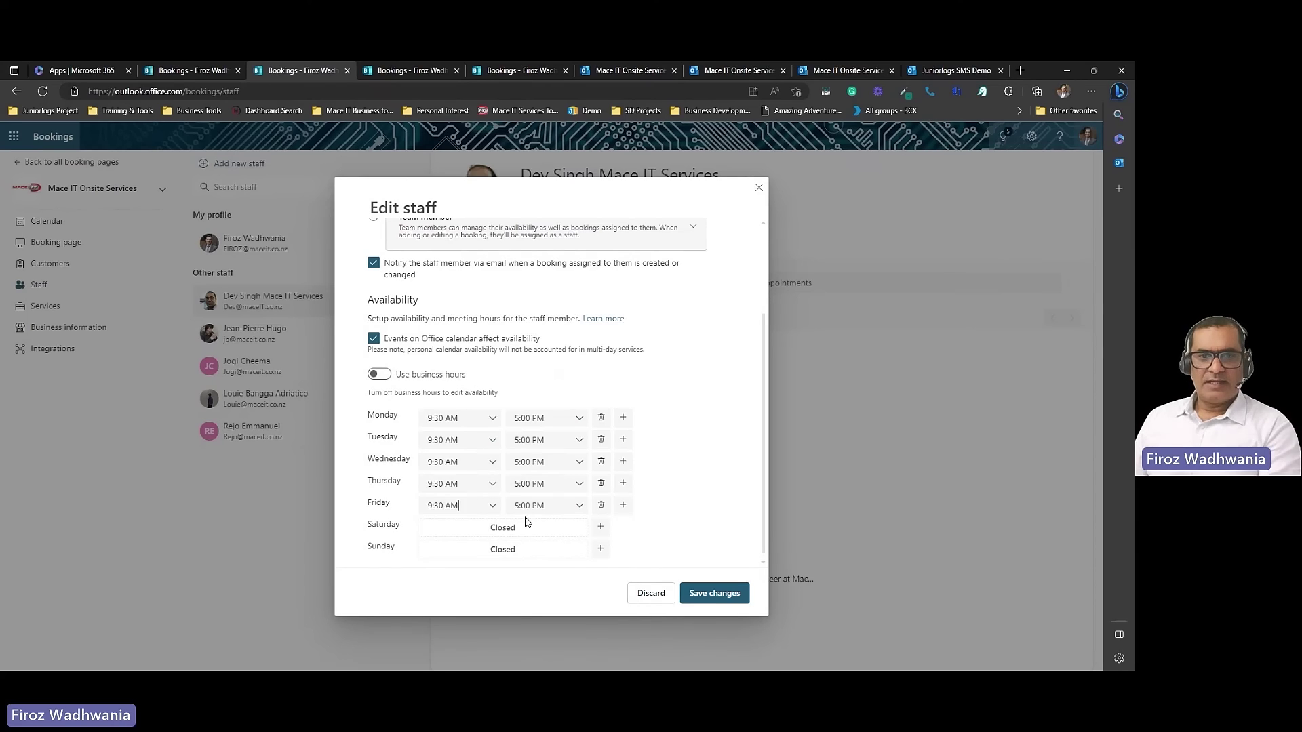
{"action": "left_click", "coordinate": [709, 598]}
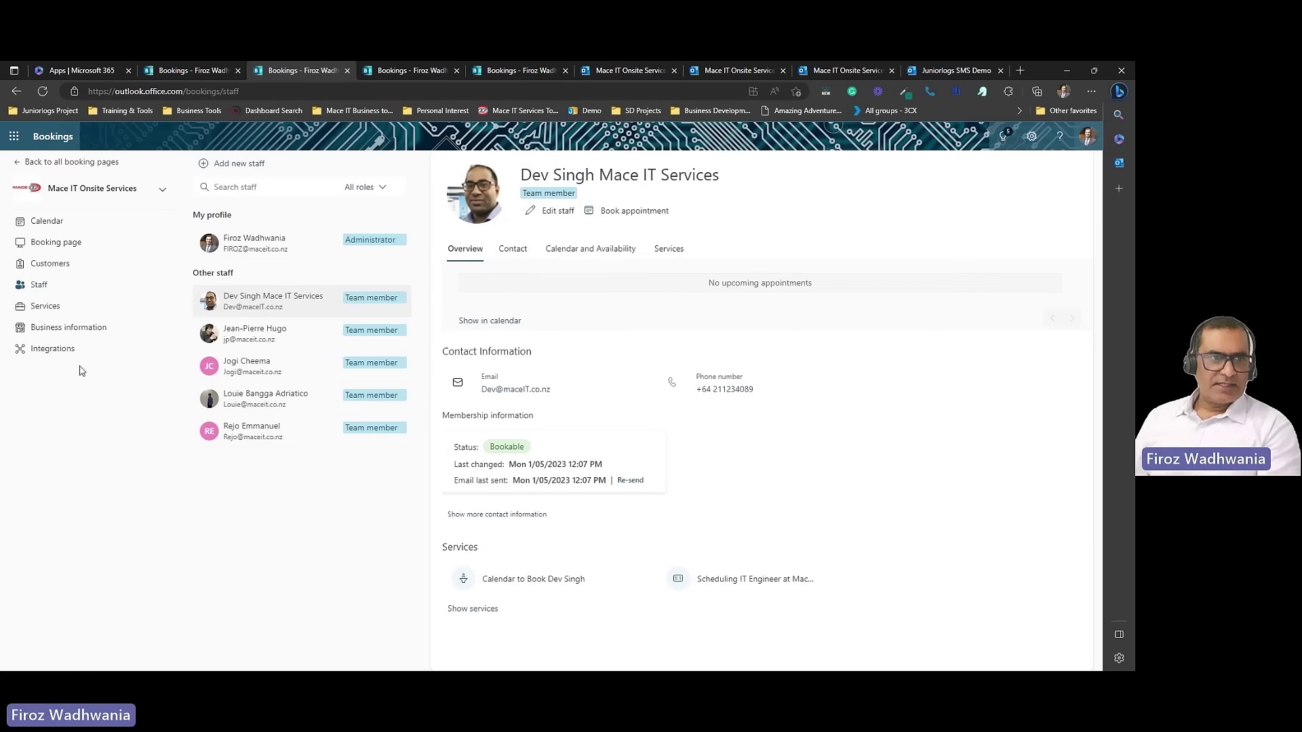
Show Business information with Basic details and the 8:30 AM–5:00 PM weekday Business hours expanded
{"action": "left_click", "coordinate": [57, 331]}
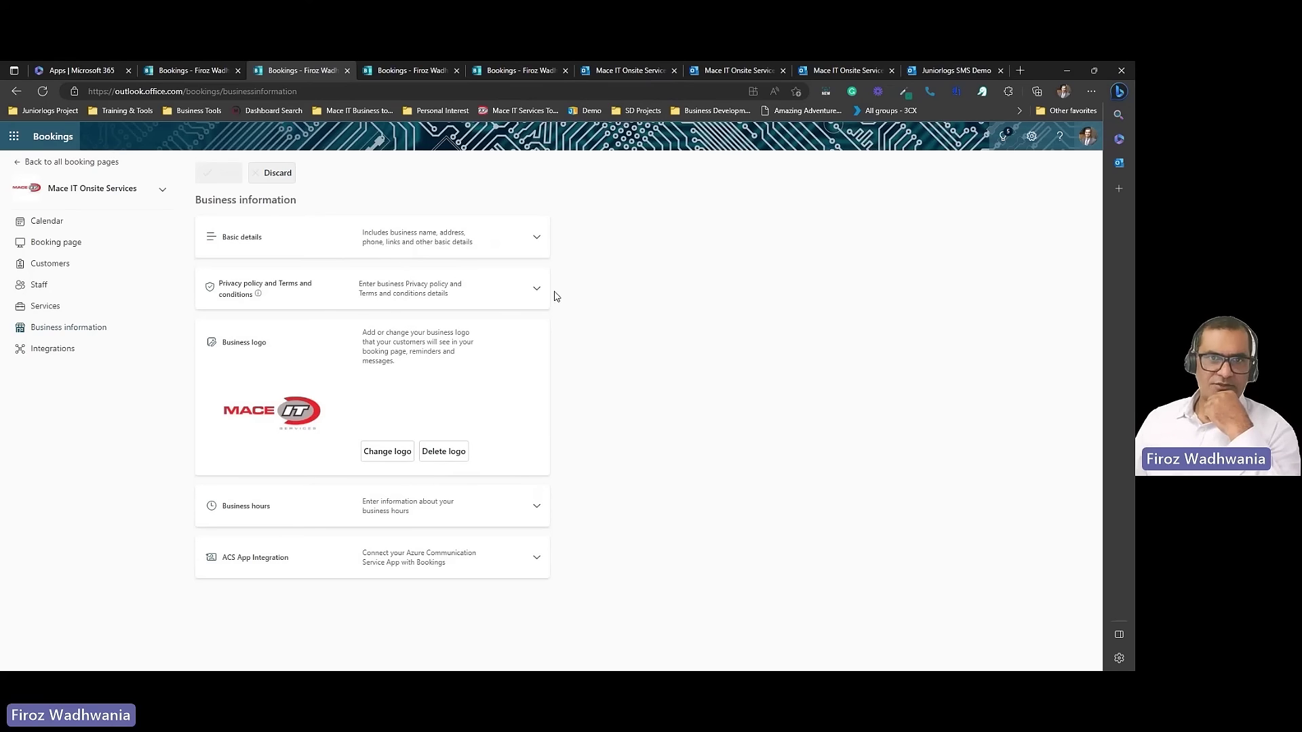
{"action": "left_click", "coordinate": [535, 240]}
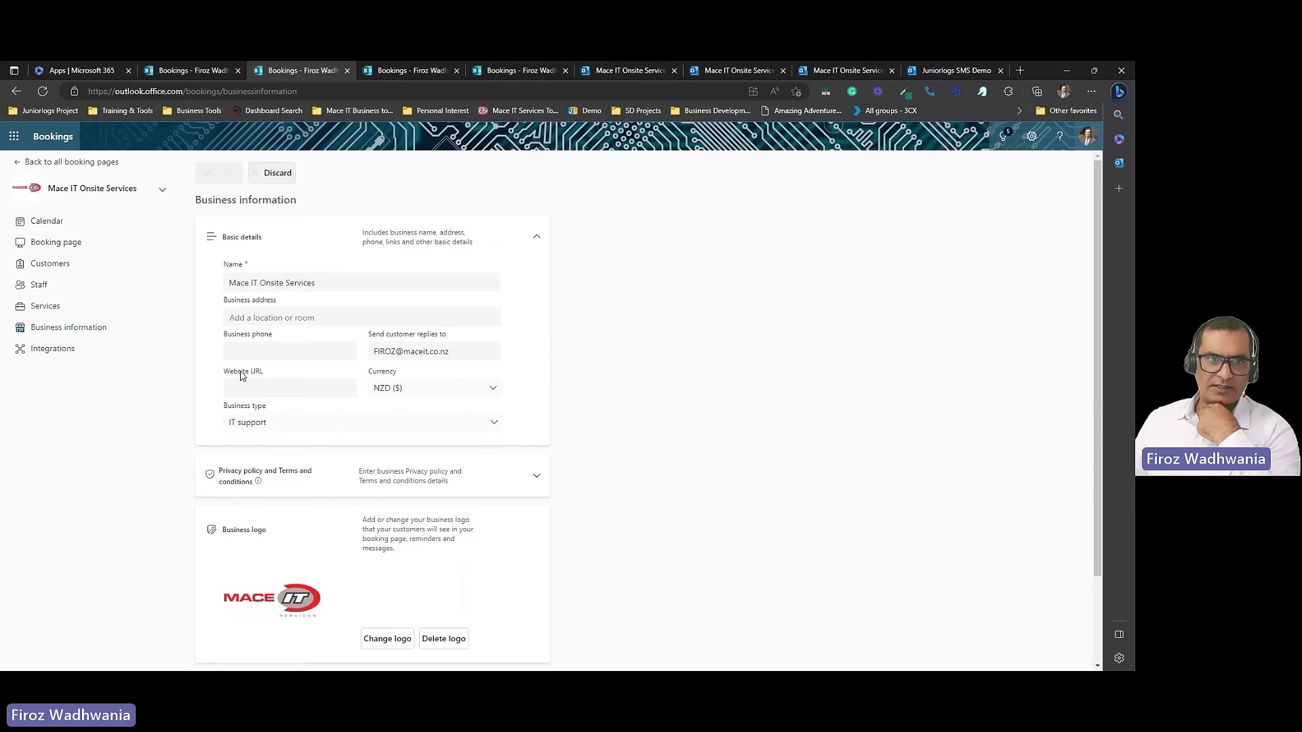
{"action": "scroll", "coordinate": [262, 407], "scroll_direction": "down", "scroll_amount": 2}
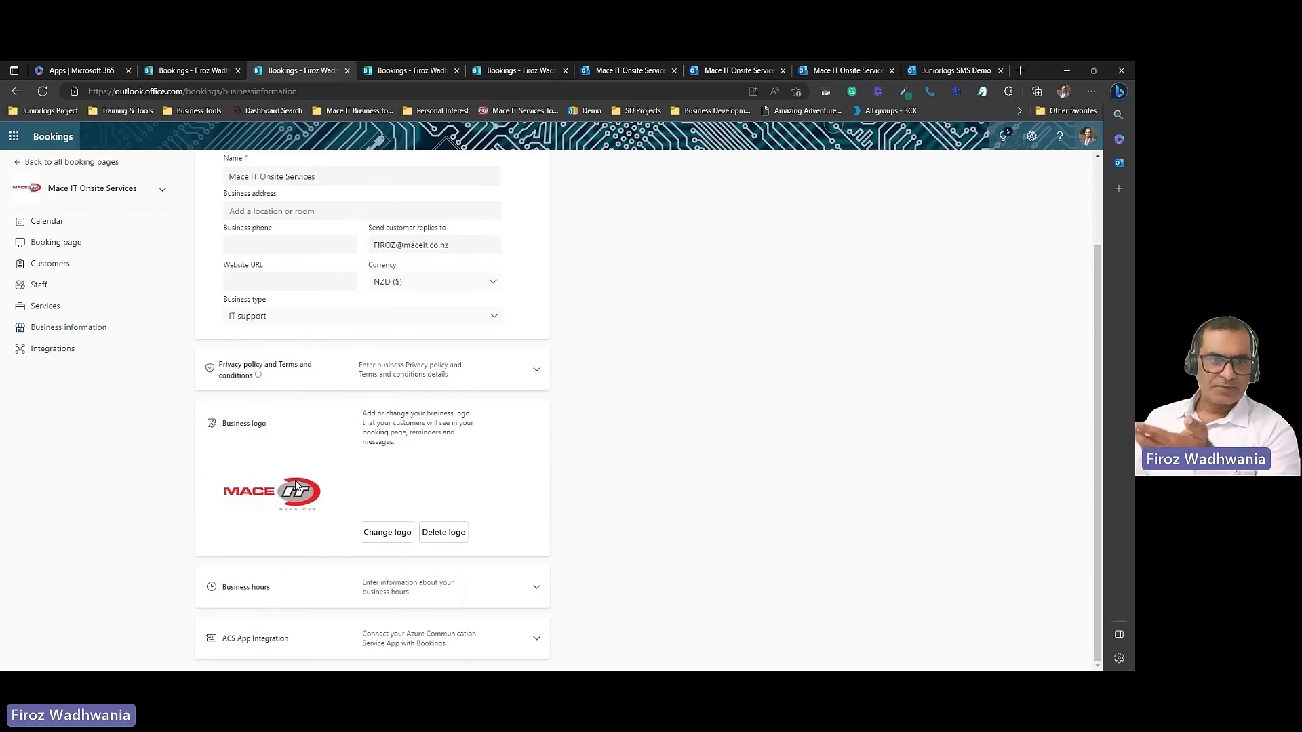
{"action": "left_click", "coordinate": [533, 588]}
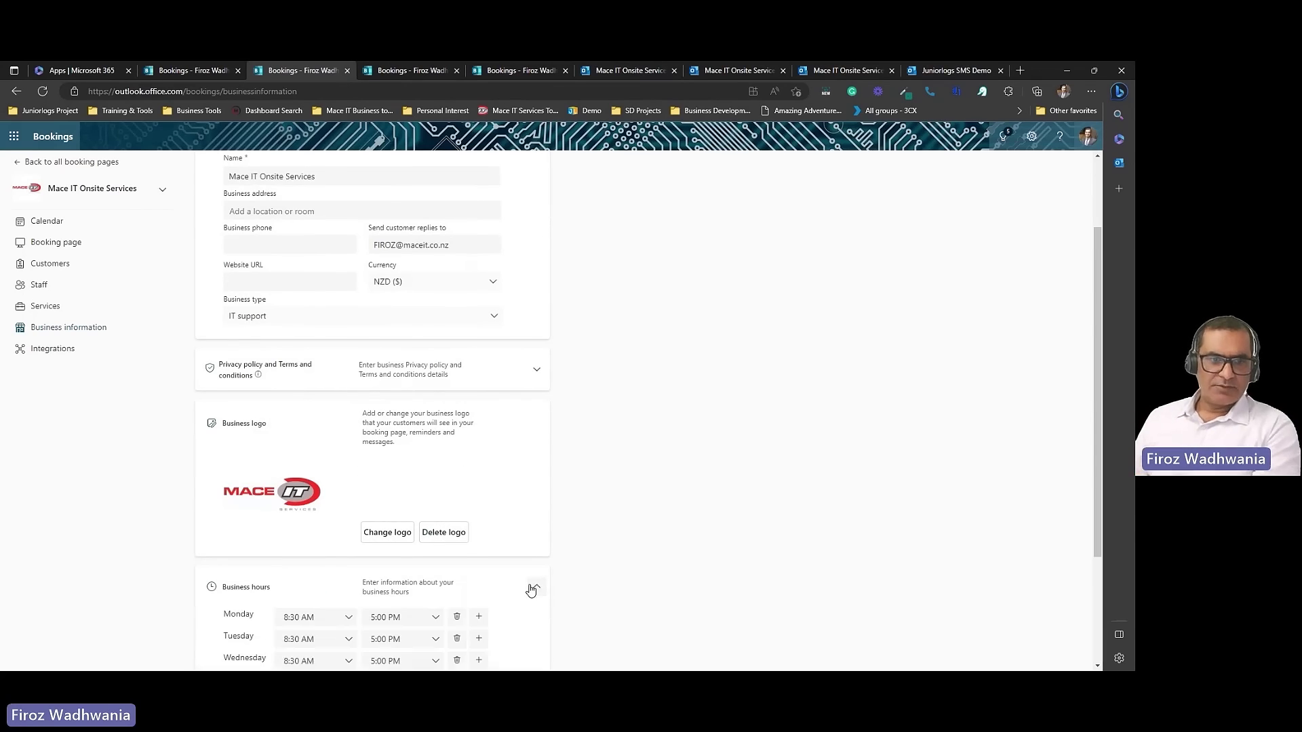
{"action": "scroll", "coordinate": [531, 590], "scroll_direction": "down", "scroll_amount": 3}
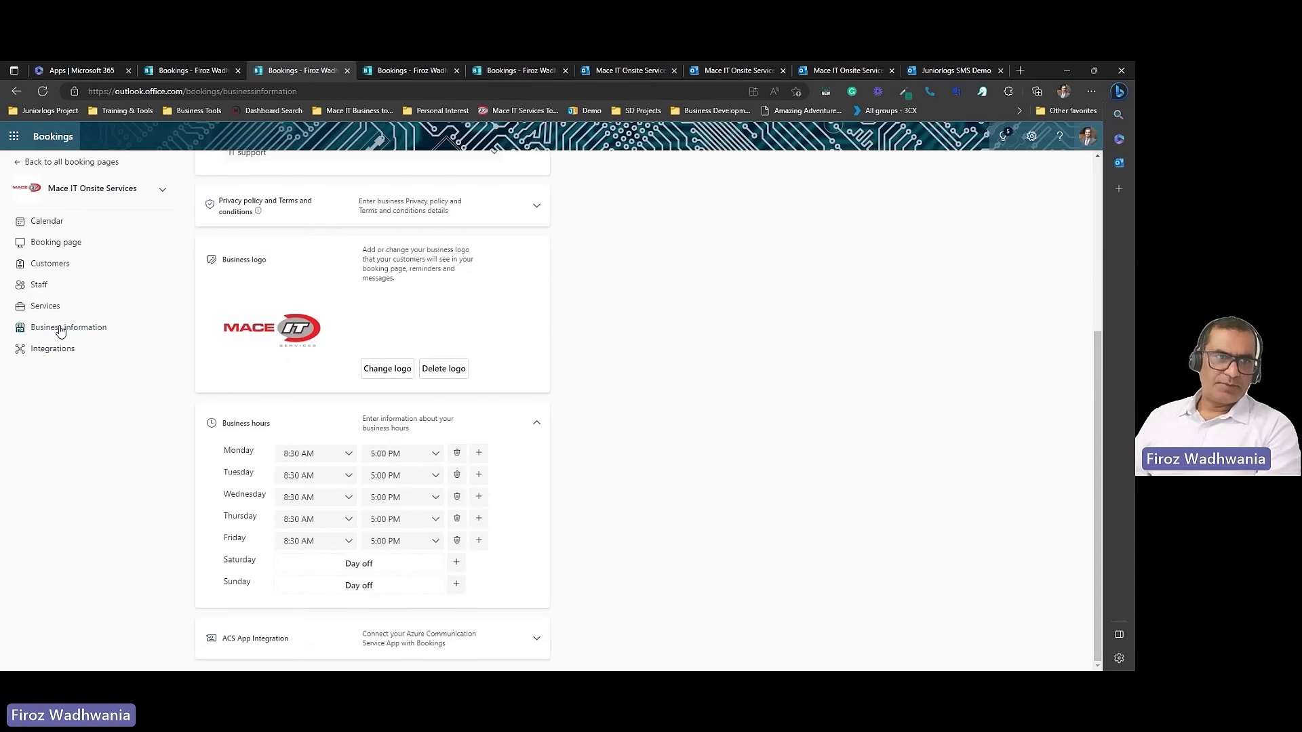
Look at the Power Automate connector under Integrations, then return to all booking pages
{"action": "left_click", "coordinate": [49, 349]}
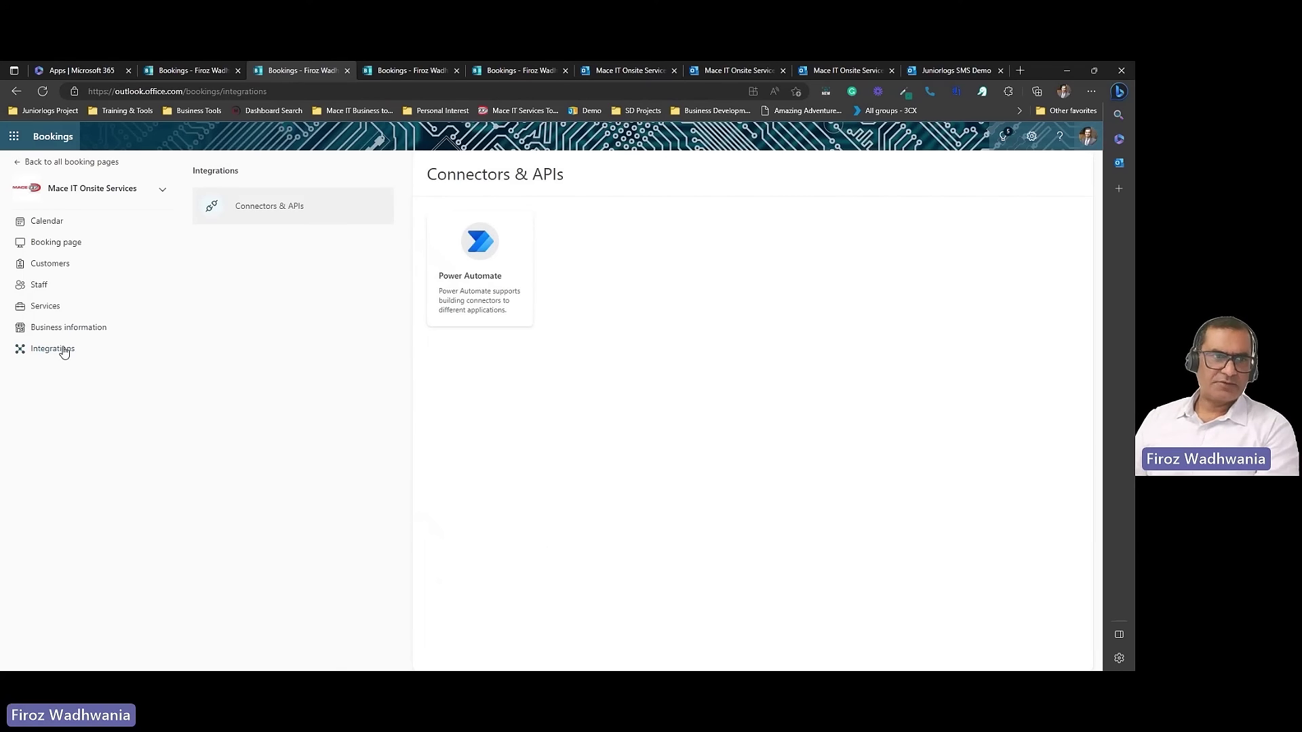
{"action": "left_click", "coordinate": [18, 165]}
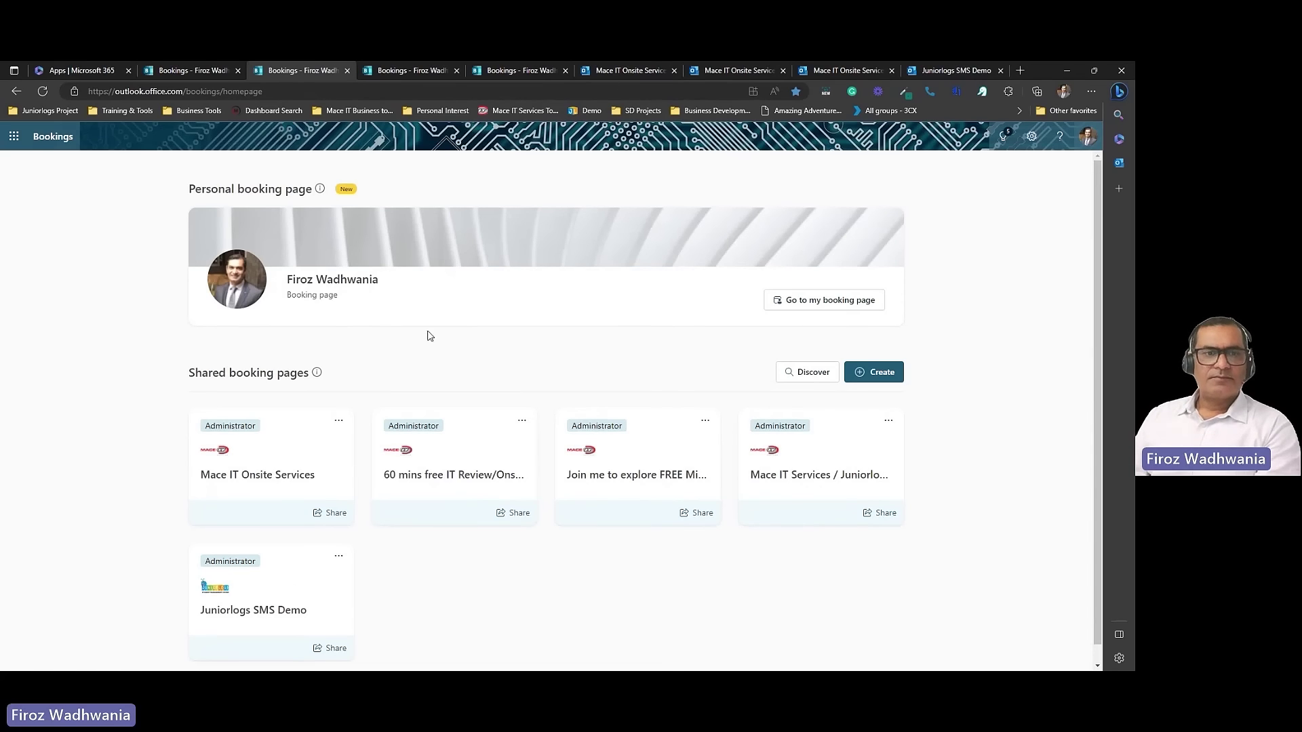
Open the Juniorlogs SMS Demo calendar and Services list, then its public booking page
{"action": "left_click", "coordinate": [251, 620]}
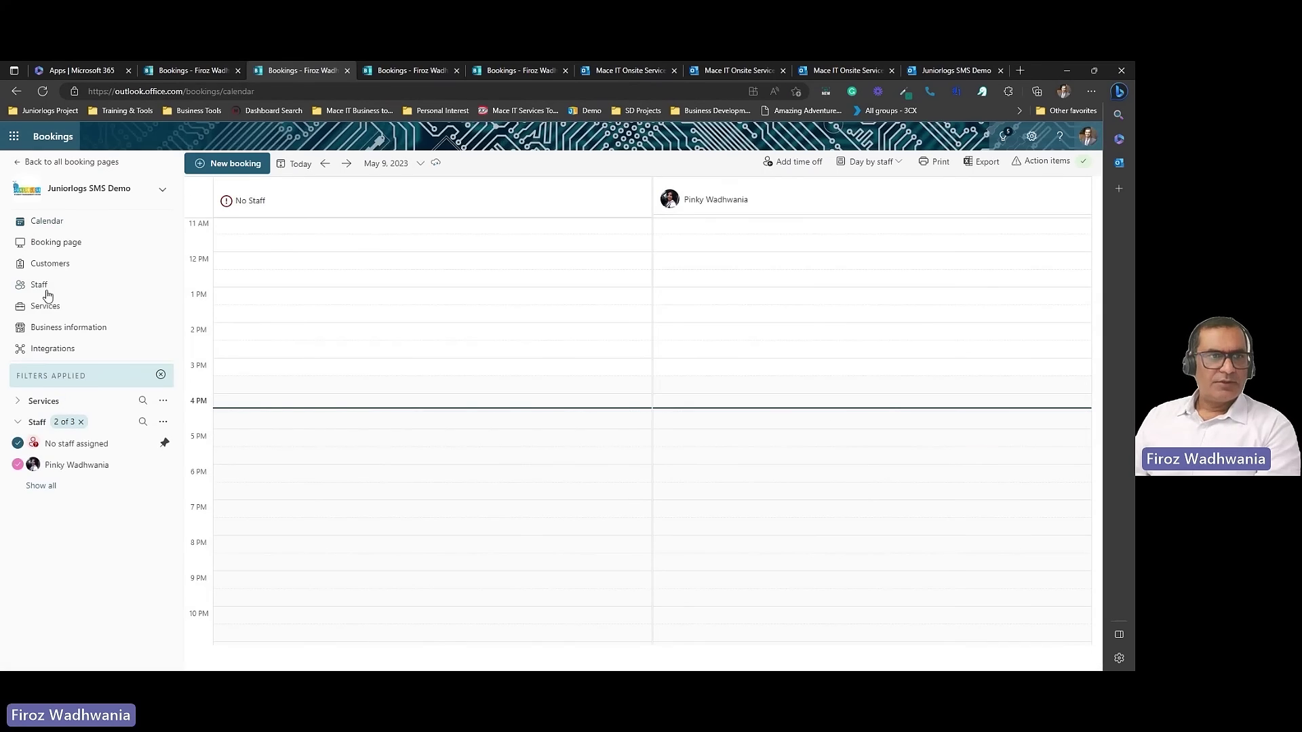
{"action": "left_click", "coordinate": [45, 306]}
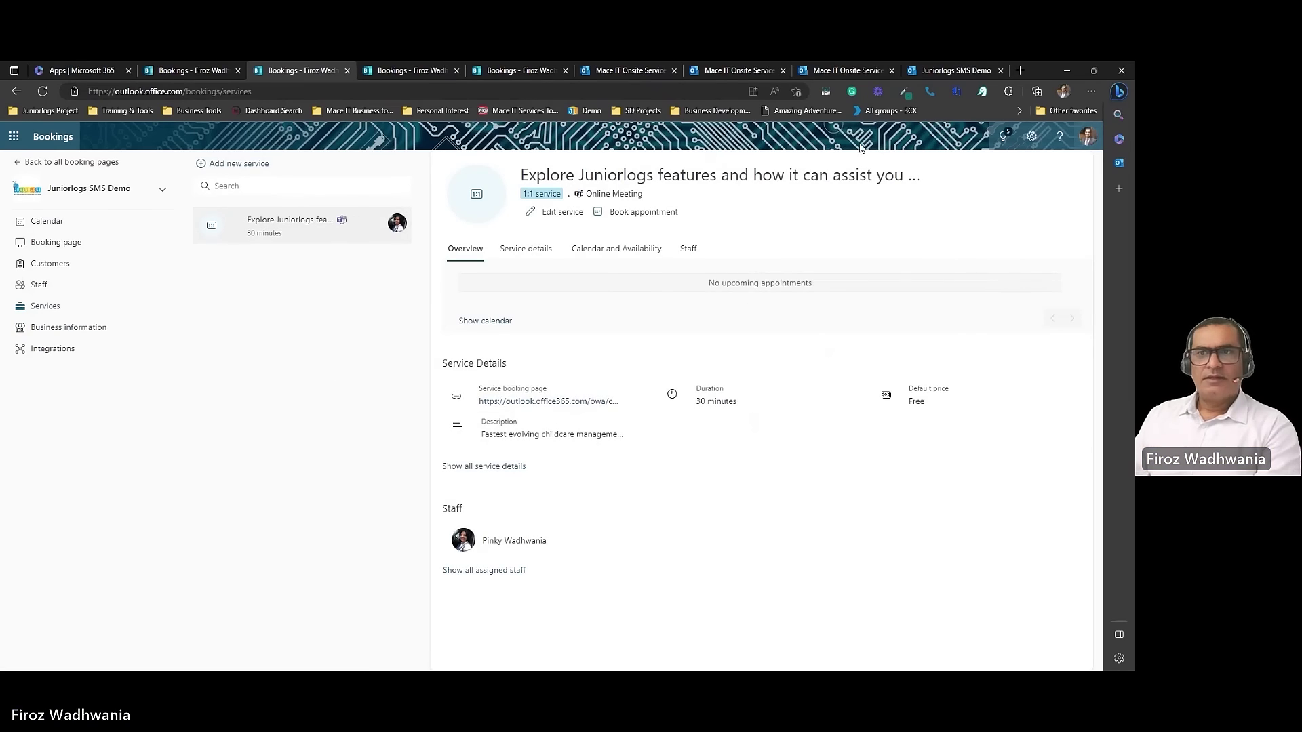
{"action": "left_click", "coordinate": [949, 70]}
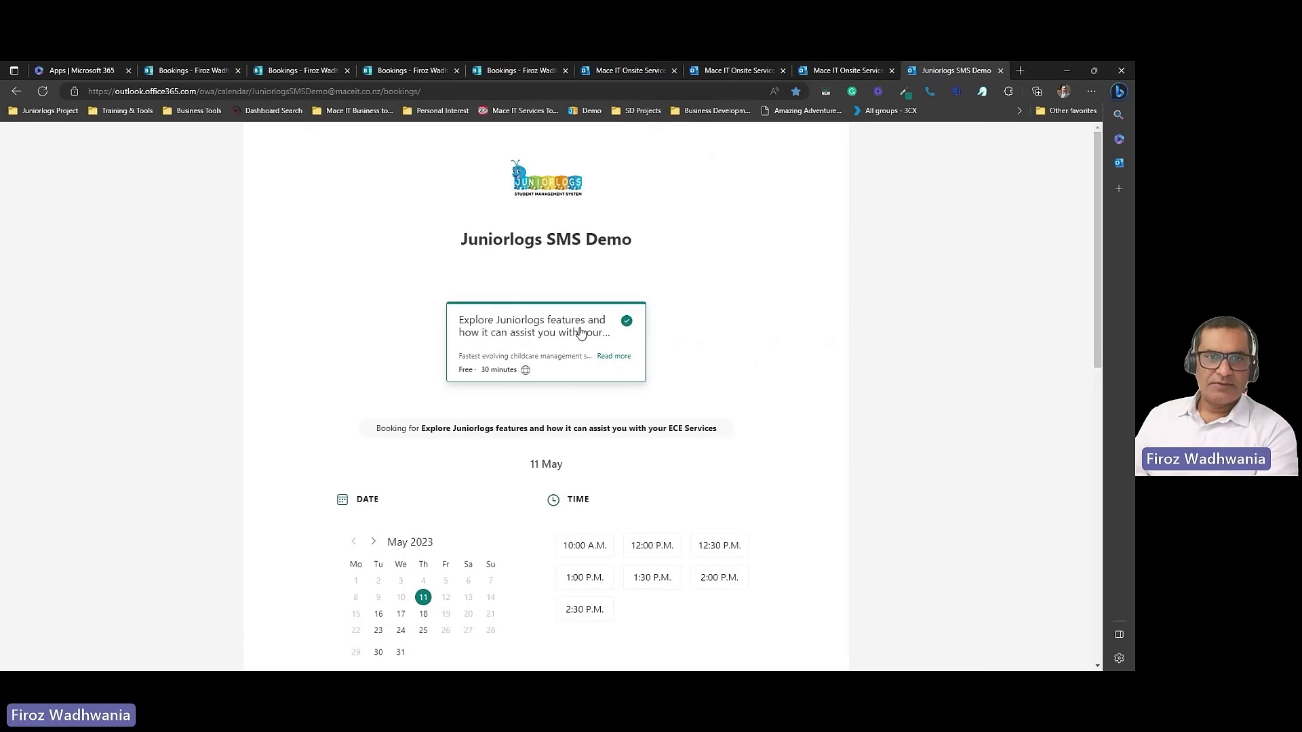
Read the full service description, scroll the Juniorlogs page, then switch to the Mace IT booking page
{"action": "left_click", "coordinate": [614, 357]}
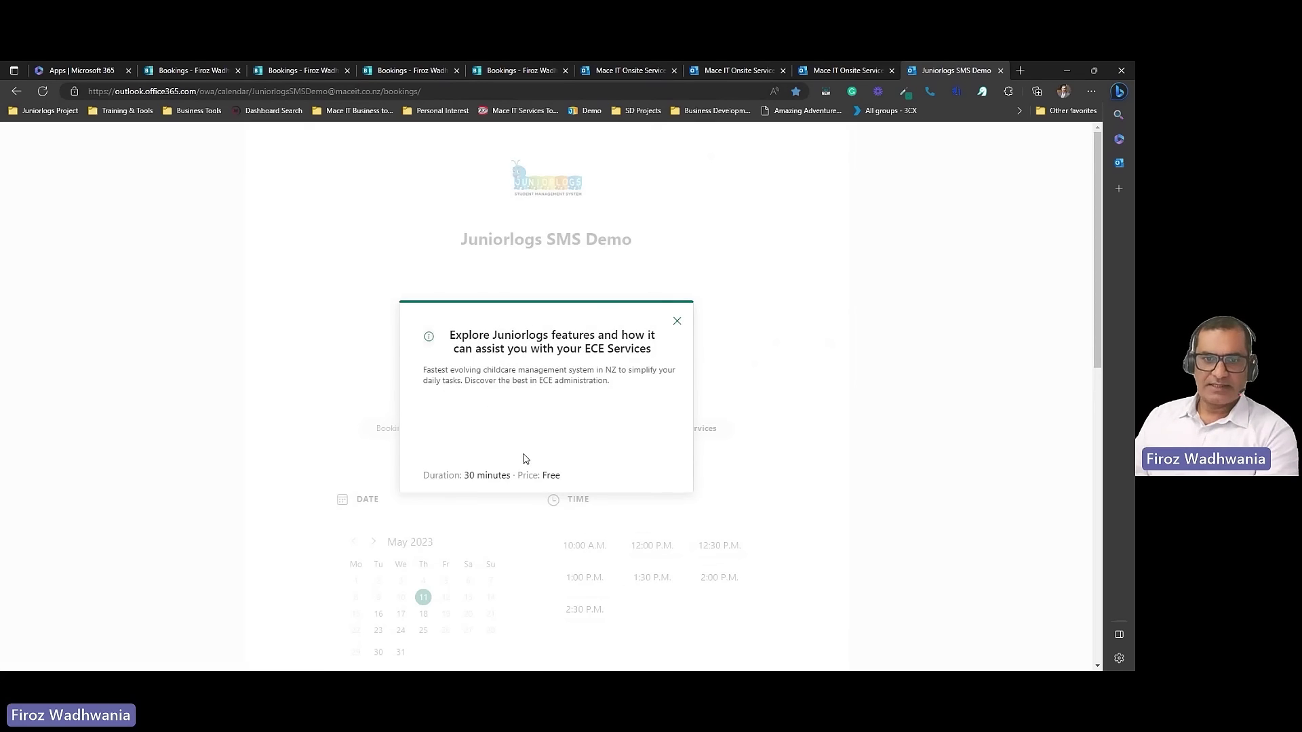
{"action": "left_click", "coordinate": [677, 322]}
{"action": "scroll", "coordinate": [600, 405], "scroll_direction": "down", "scroll_amount": 2}
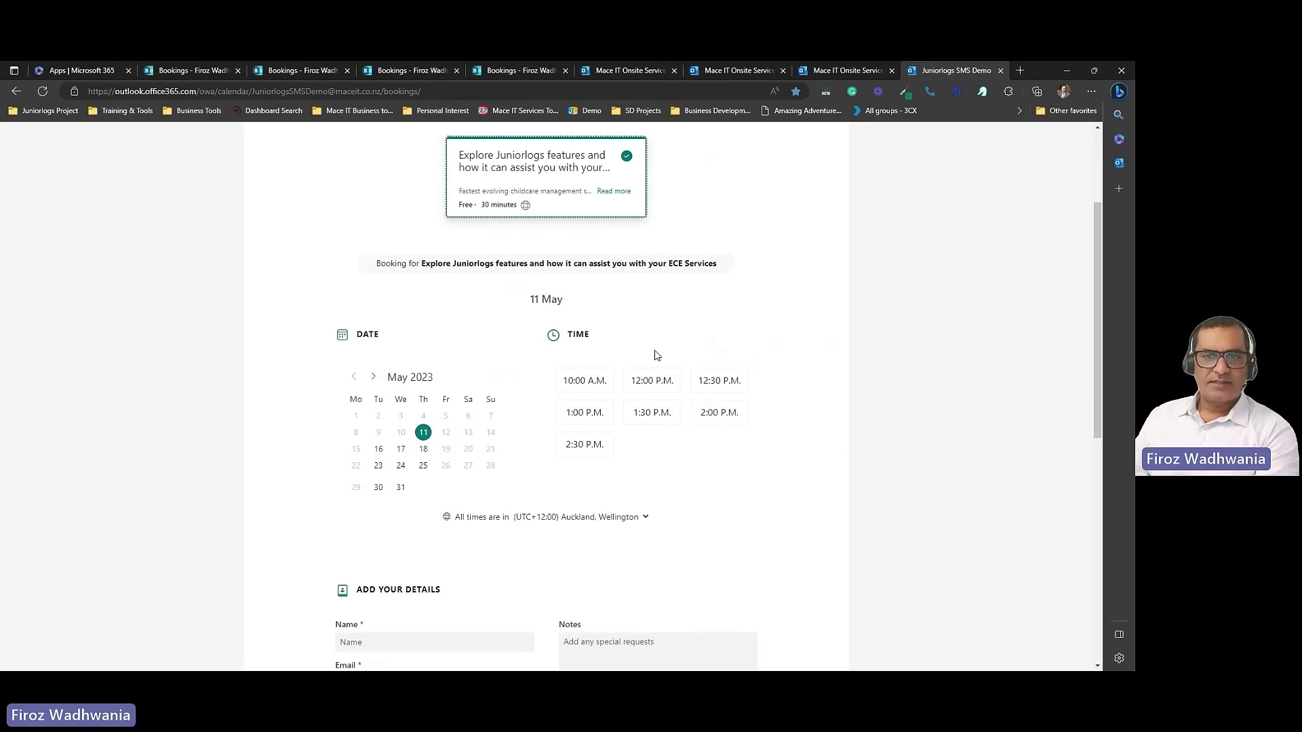
{"action": "scroll", "coordinate": [621, 475], "scroll_direction": "down", "scroll_amount": 3}
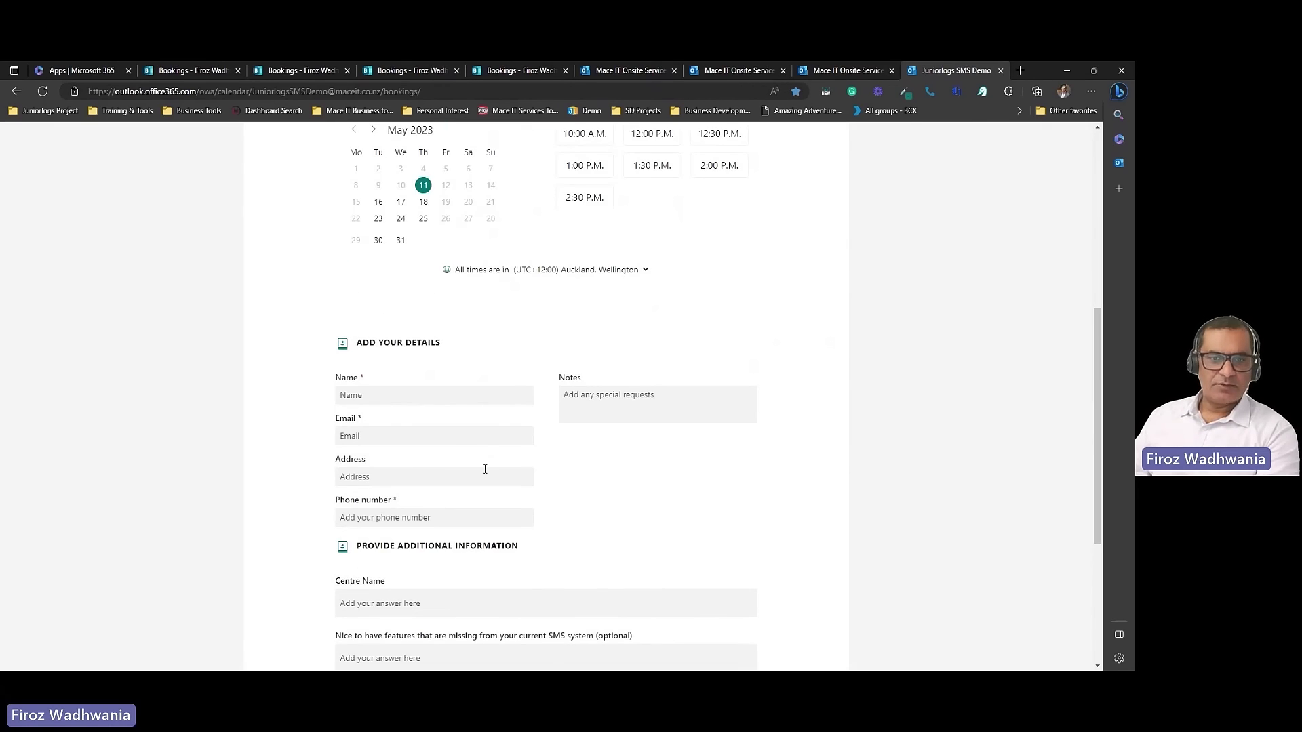
{"action": "scroll", "coordinate": [575, 420], "scroll_direction": "down", "scroll_amount": 3}
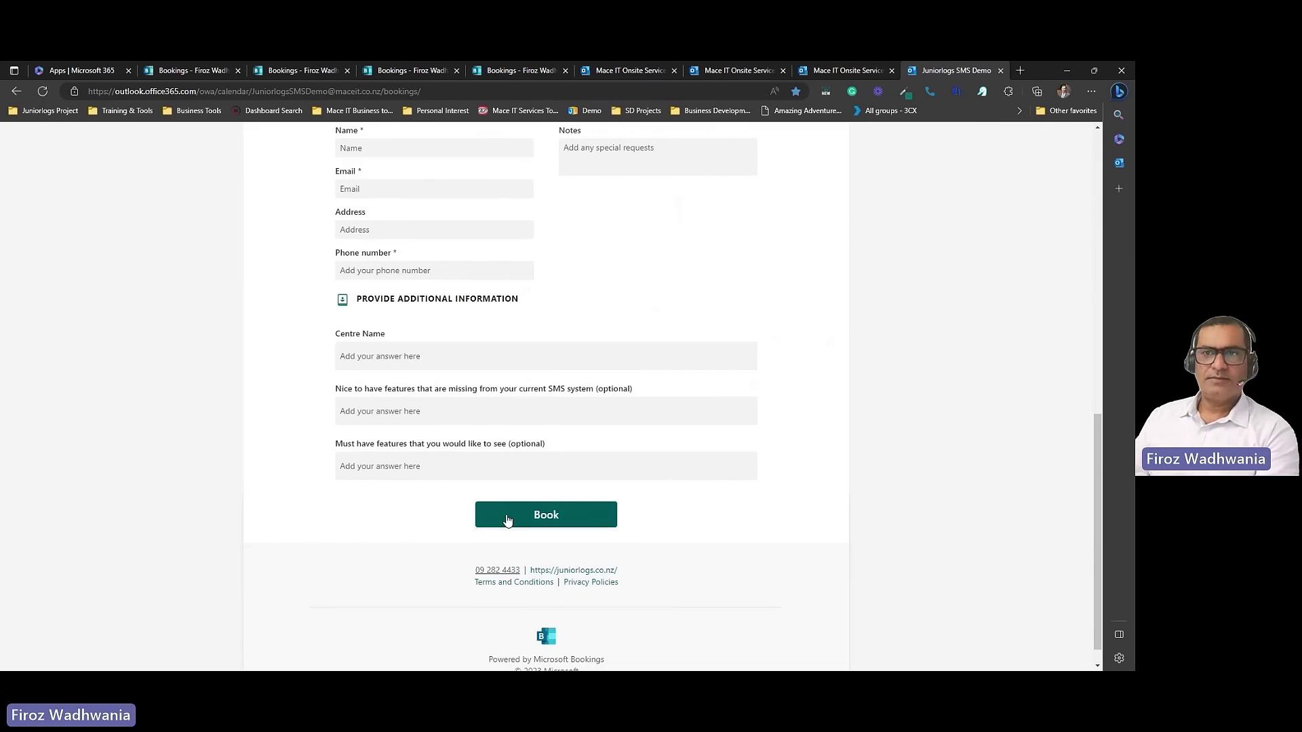
{"action": "left_click", "coordinate": [839, 72]}
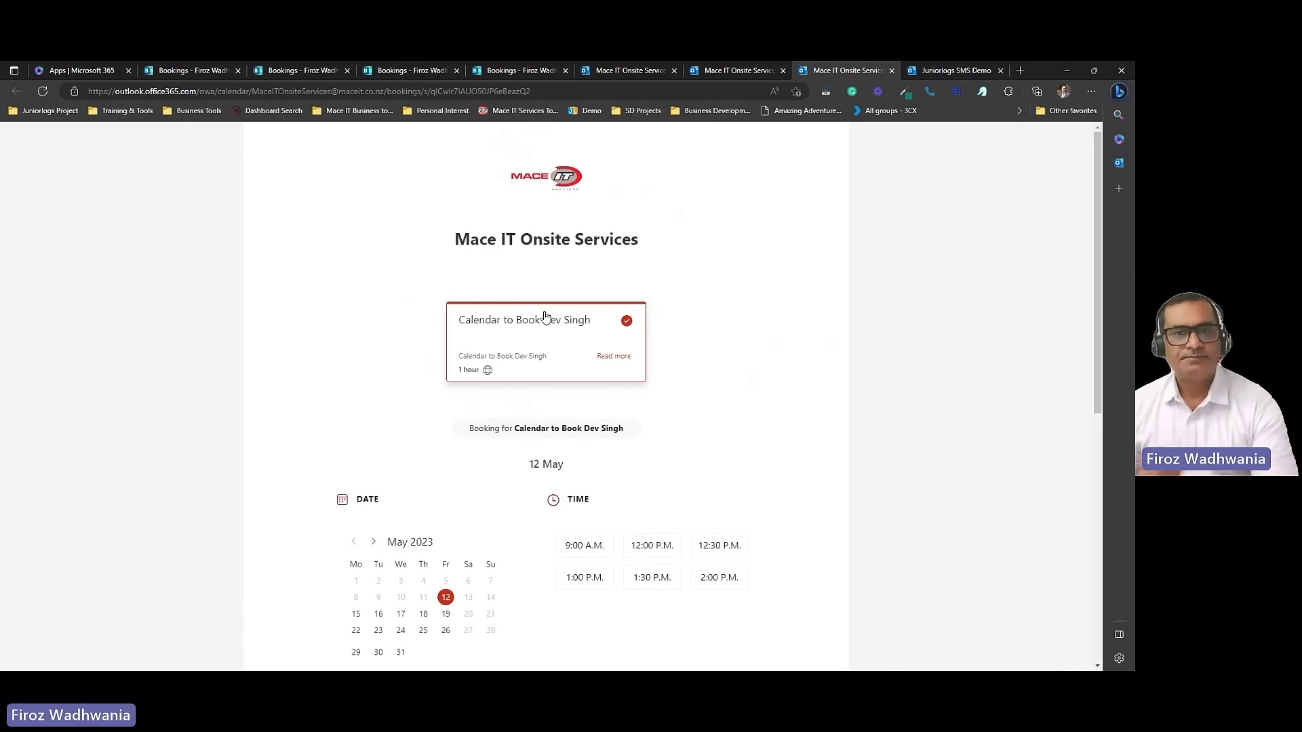
Pick 15 May as the booking date on the staff booking page
{"action": "scroll", "coordinate": [689, 355], "scroll_direction": "down", "scroll_amount": 2}
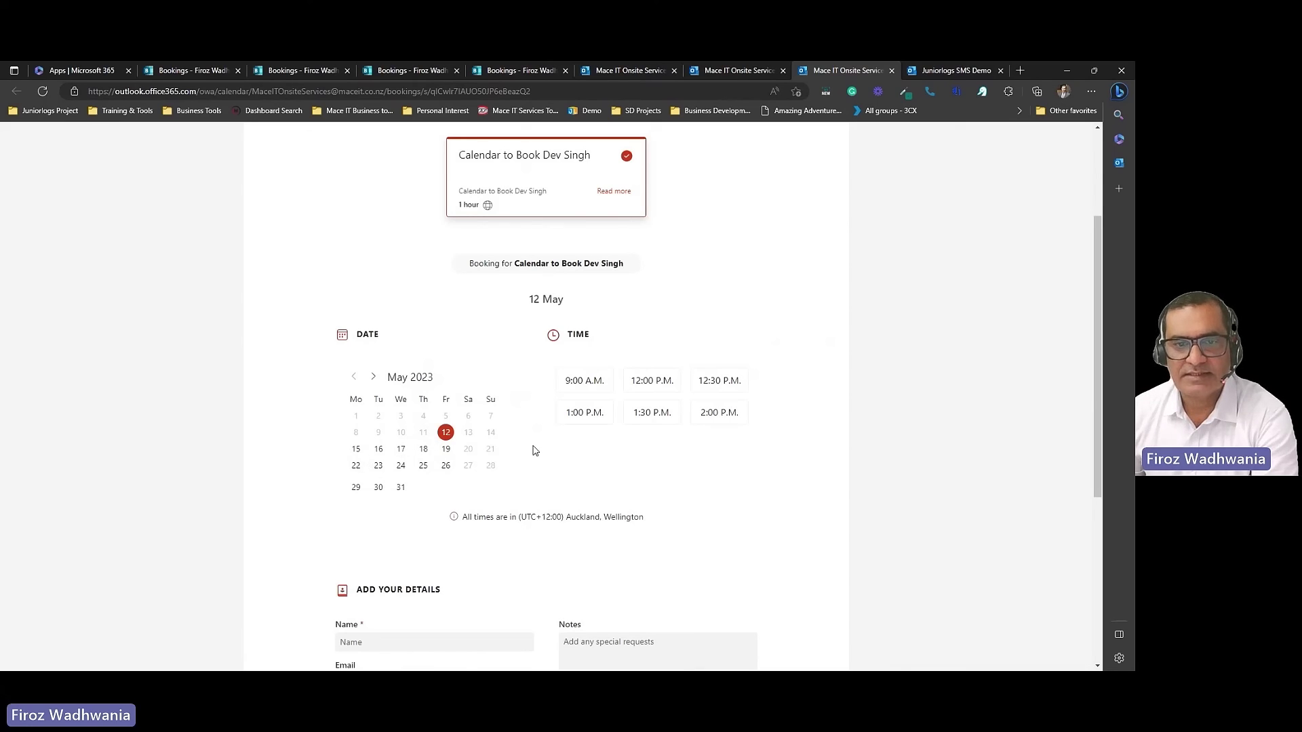
{"action": "left_click", "coordinate": [357, 450]}
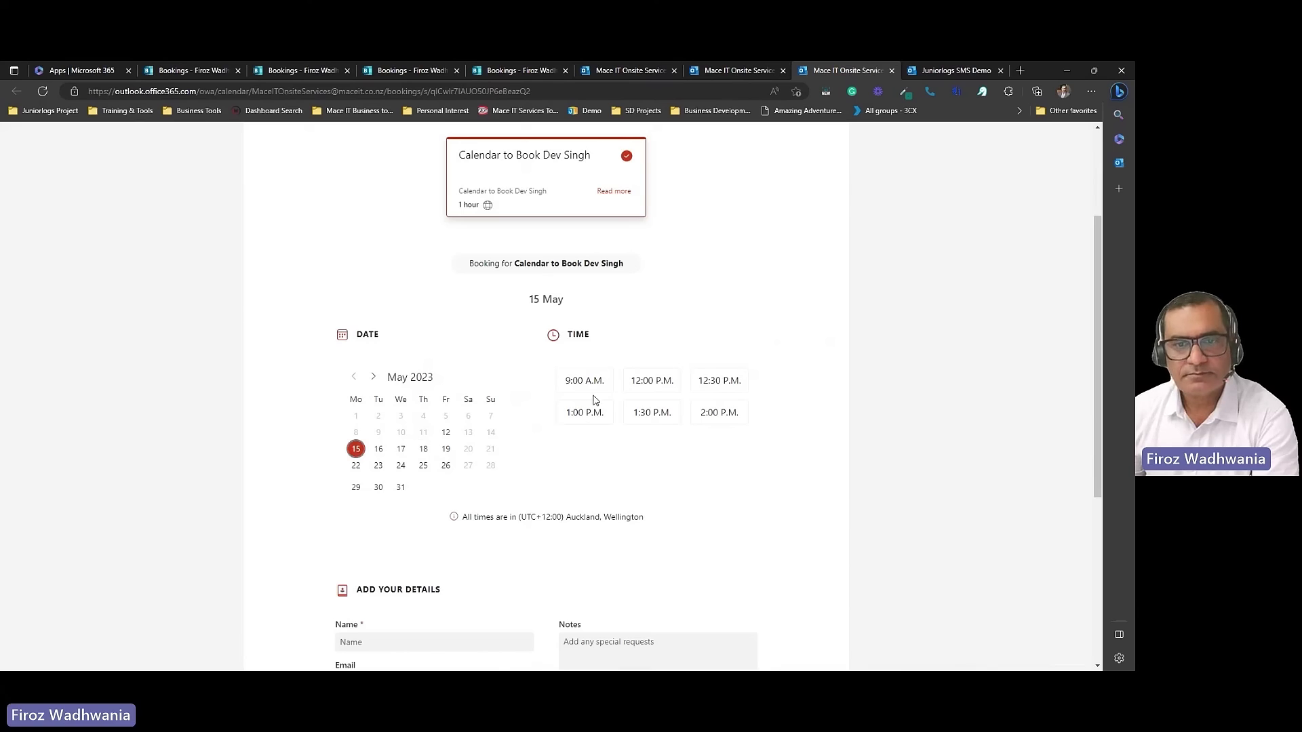
{"action": "scroll", "coordinate": [613, 431], "scroll_direction": "down", "scroll_amount": 5}
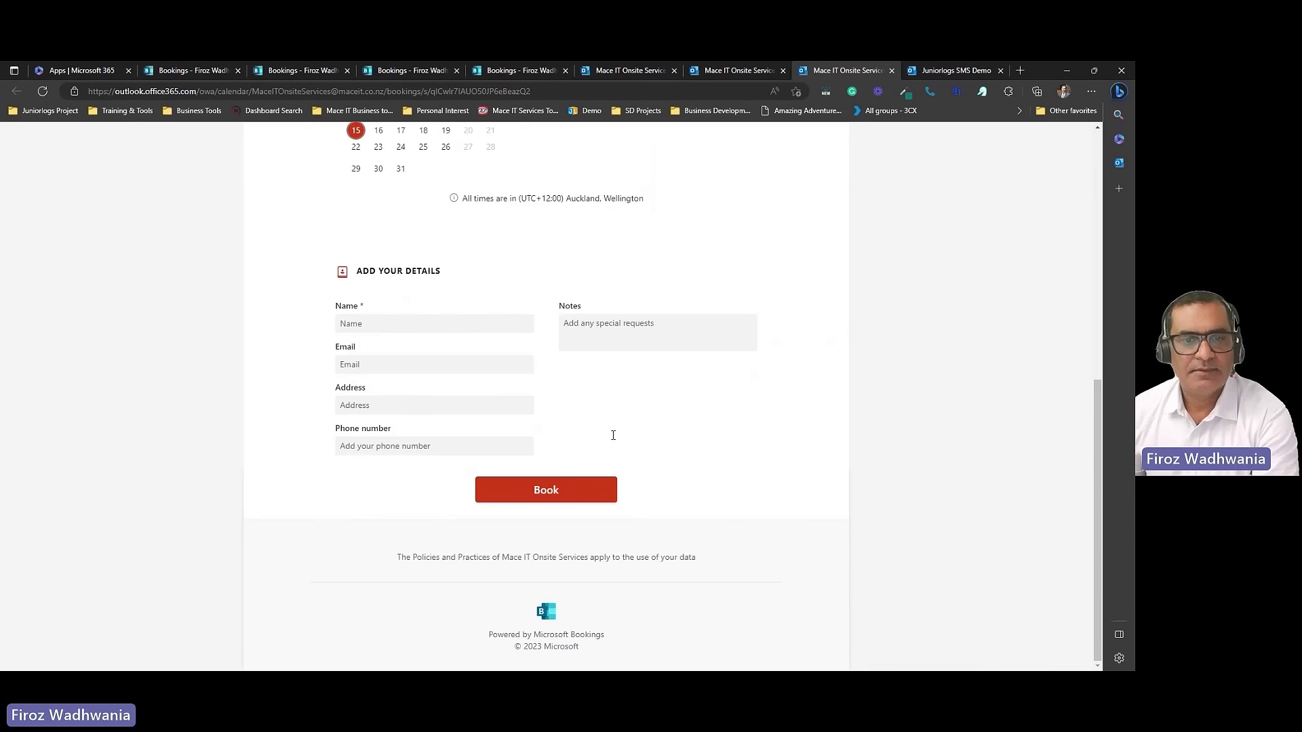
Preview the Scheduling IT Engineer page's 10 May slots, then return to the Bookings homepage
{"action": "left_click", "coordinate": [743, 71]}
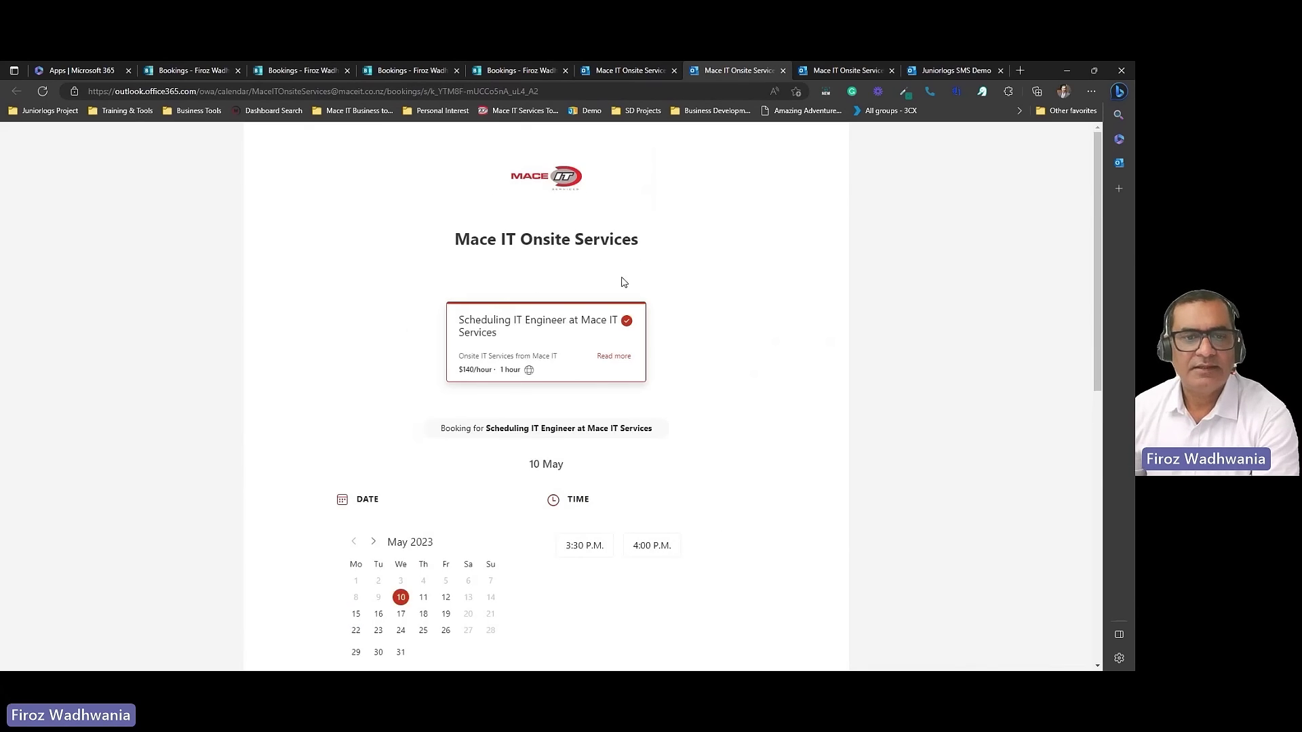
{"action": "scroll", "coordinate": [551, 401], "scroll_direction": "down", "scroll_amount": 2}
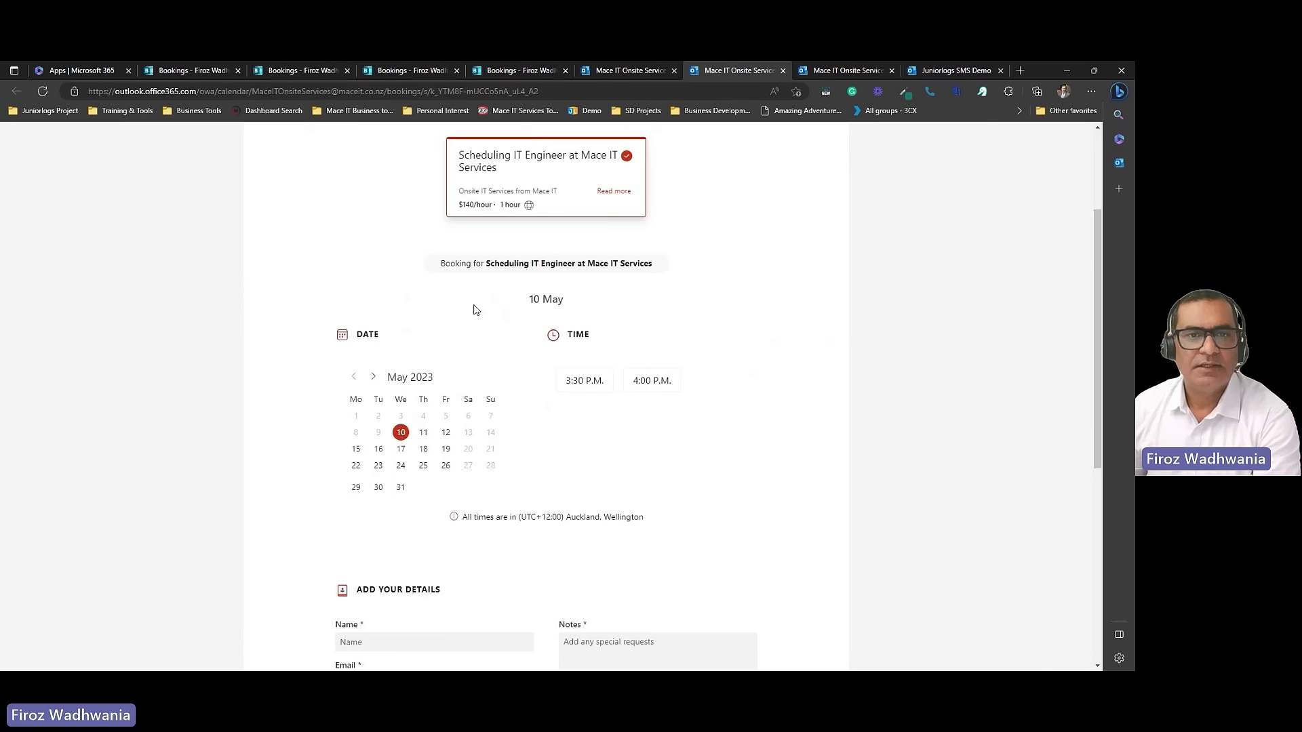
{"action": "scroll", "coordinate": [482, 407], "scroll_direction": "down", "scroll_amount": 2}
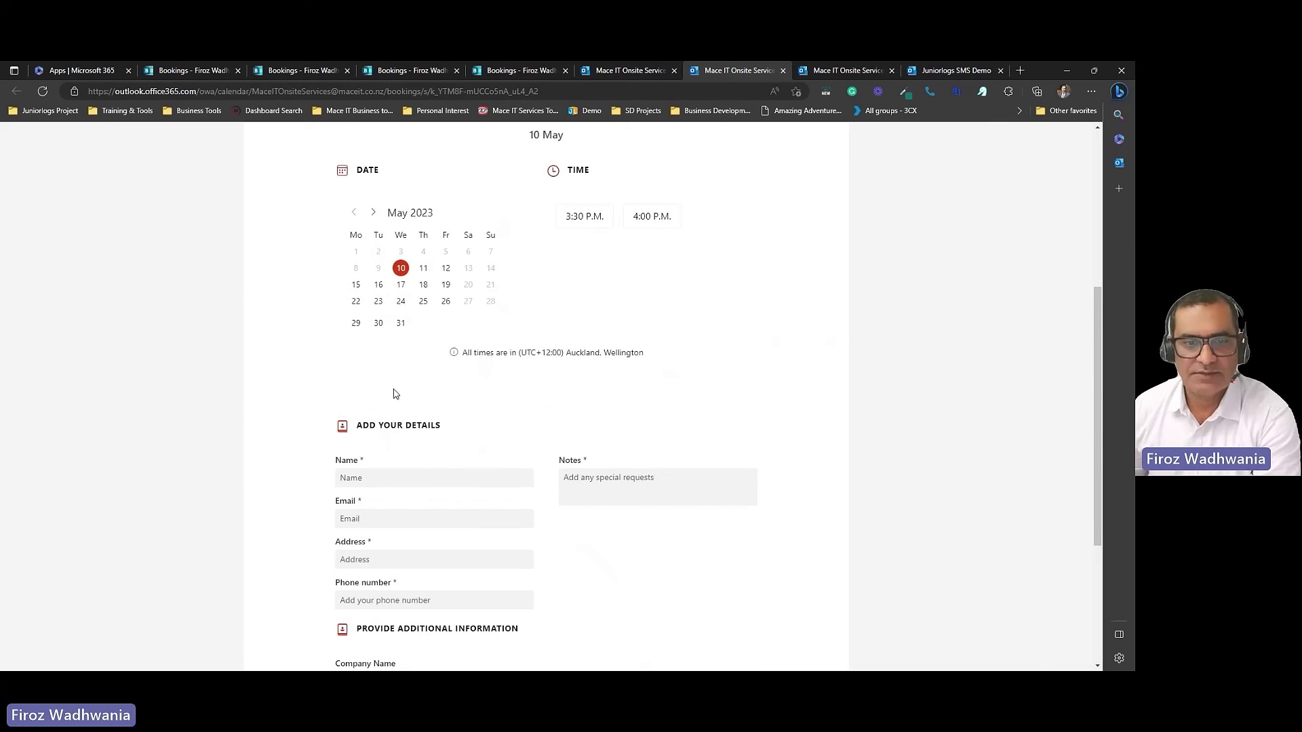
{"action": "left_click", "coordinate": [188, 71]}
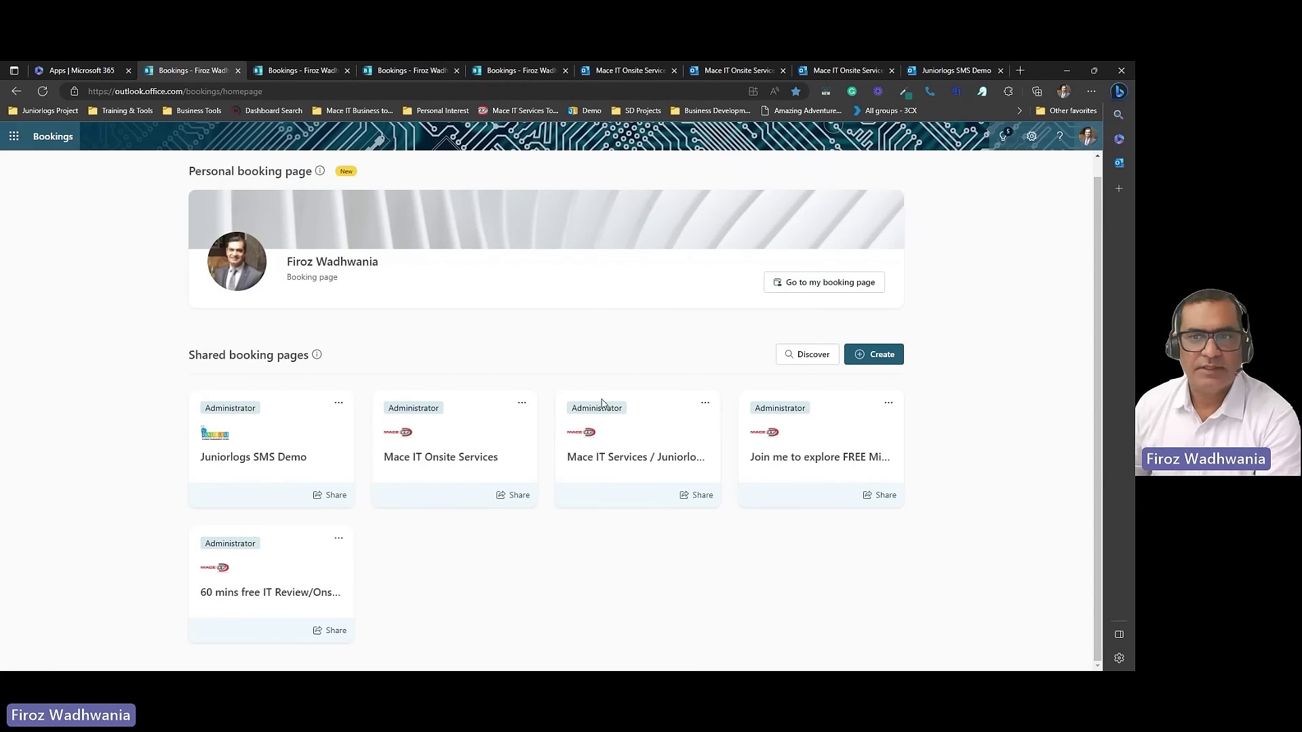
Open the Scheduling IT Engineer service in the Mace IT Onsite Services calendar
{"action": "left_click", "coordinate": [303, 70]}
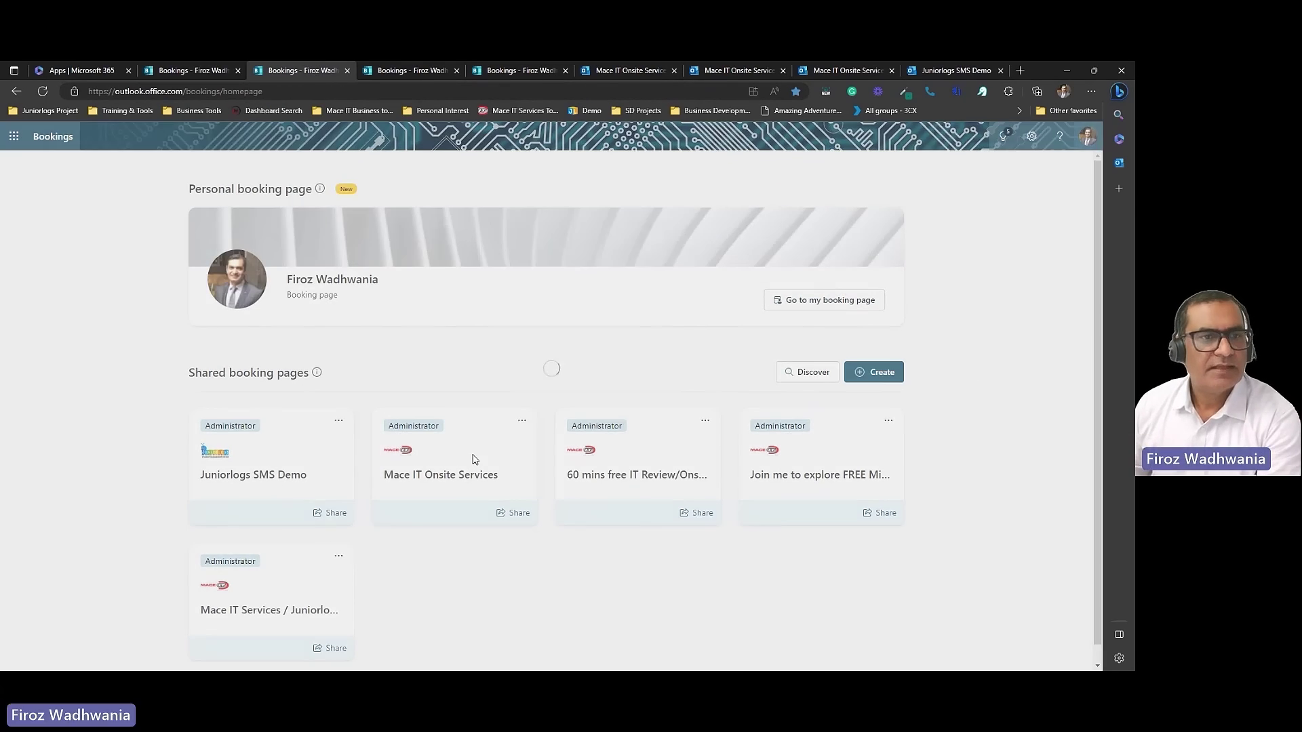
{"action": "left_click", "coordinate": [473, 459]}
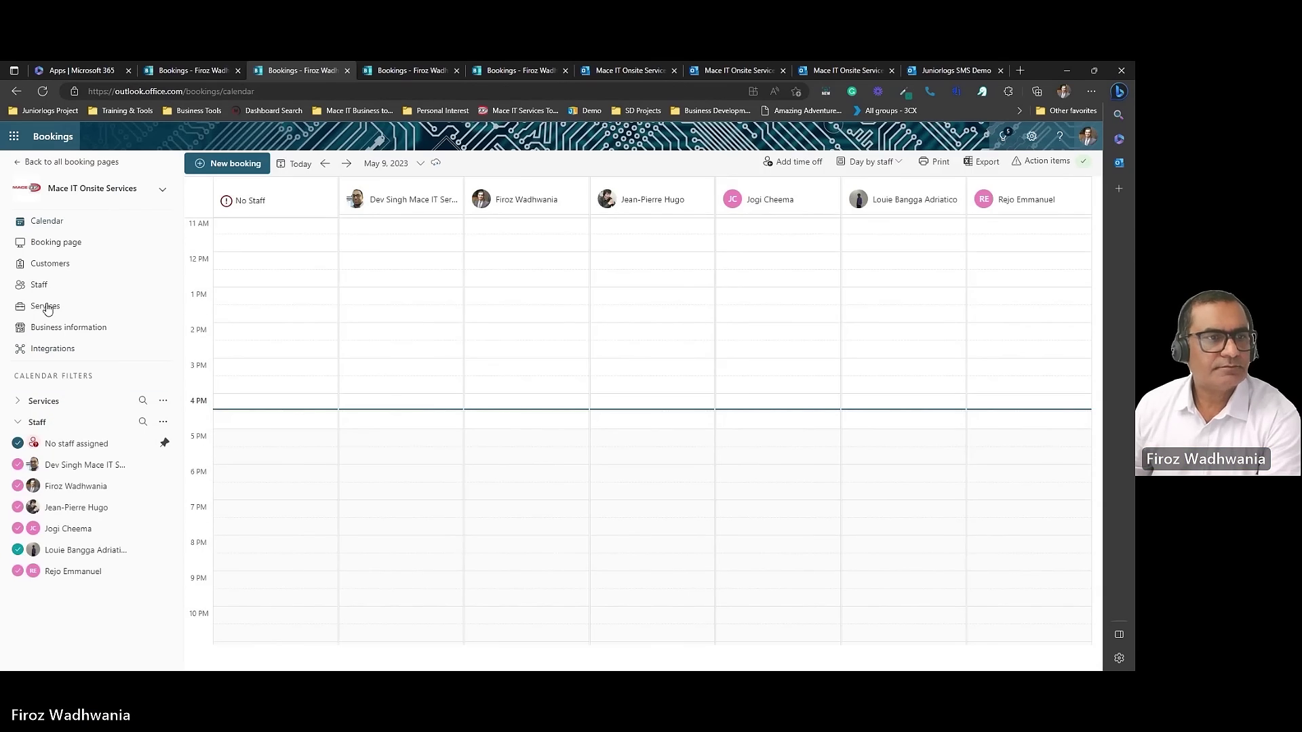
{"action": "left_click", "coordinate": [45, 306]}
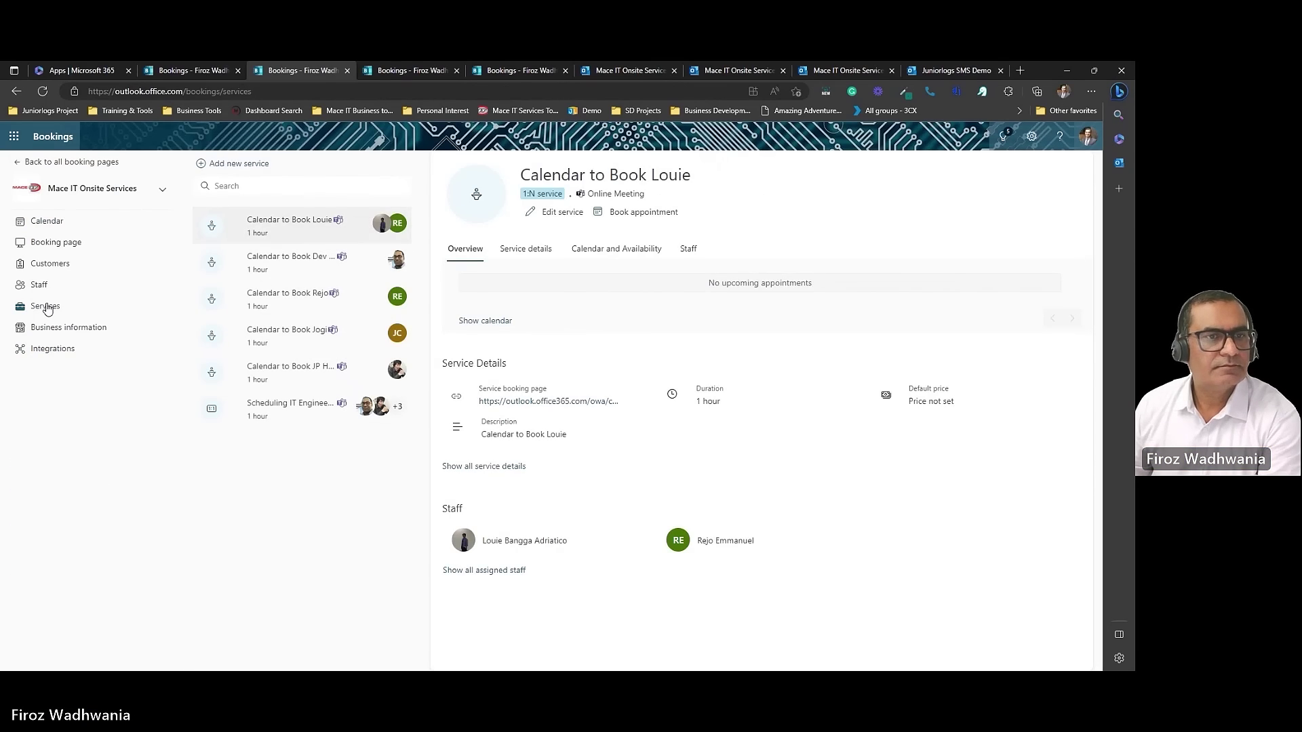
{"action": "left_click", "coordinate": [291, 409]}
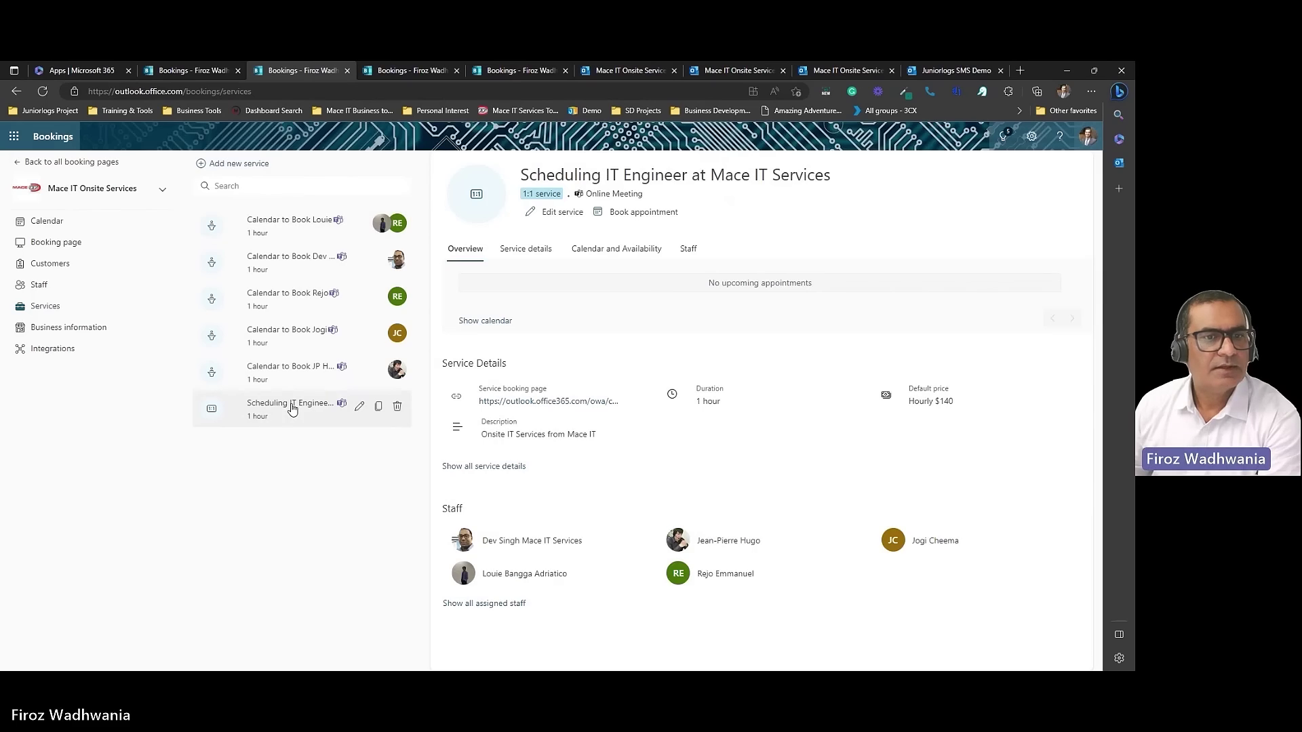
Turn on 'Allow customers to choose a particular staff' under Assign staff and save the service
{"action": "left_click", "coordinate": [561, 213]}
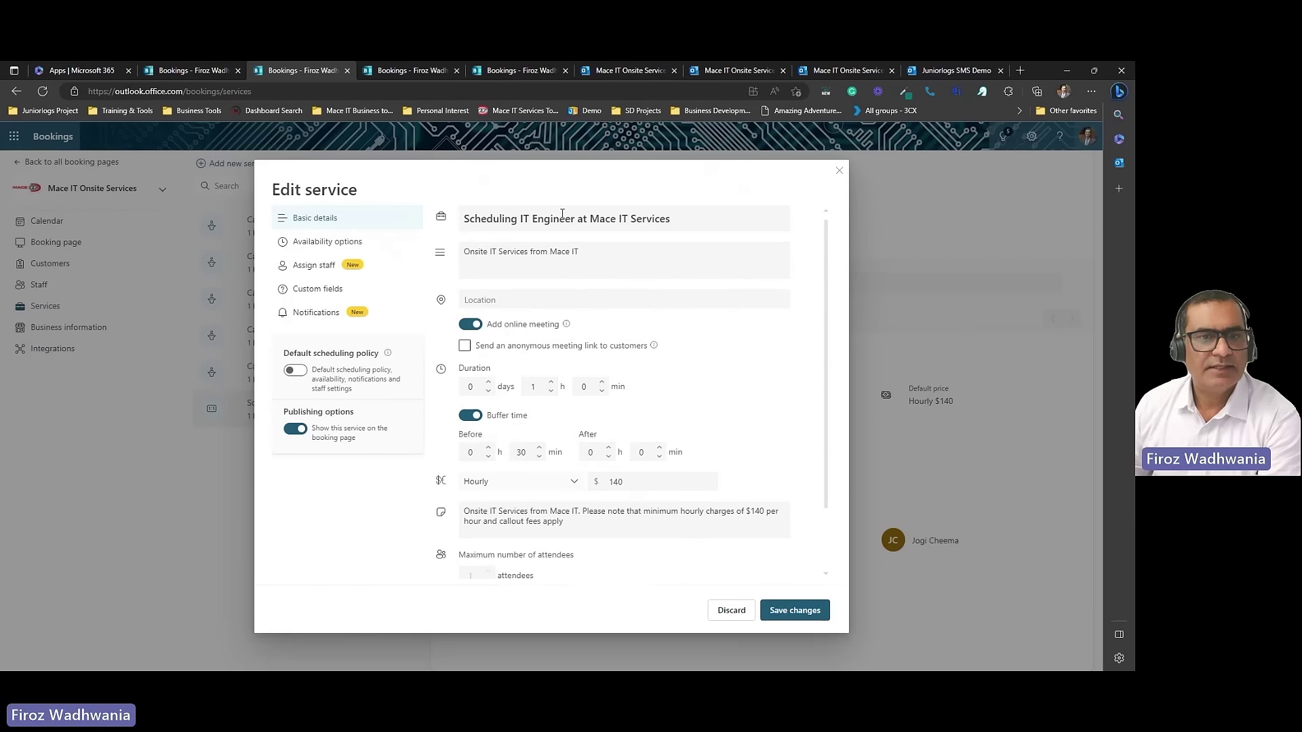
{"action": "left_click", "coordinate": [319, 266]}
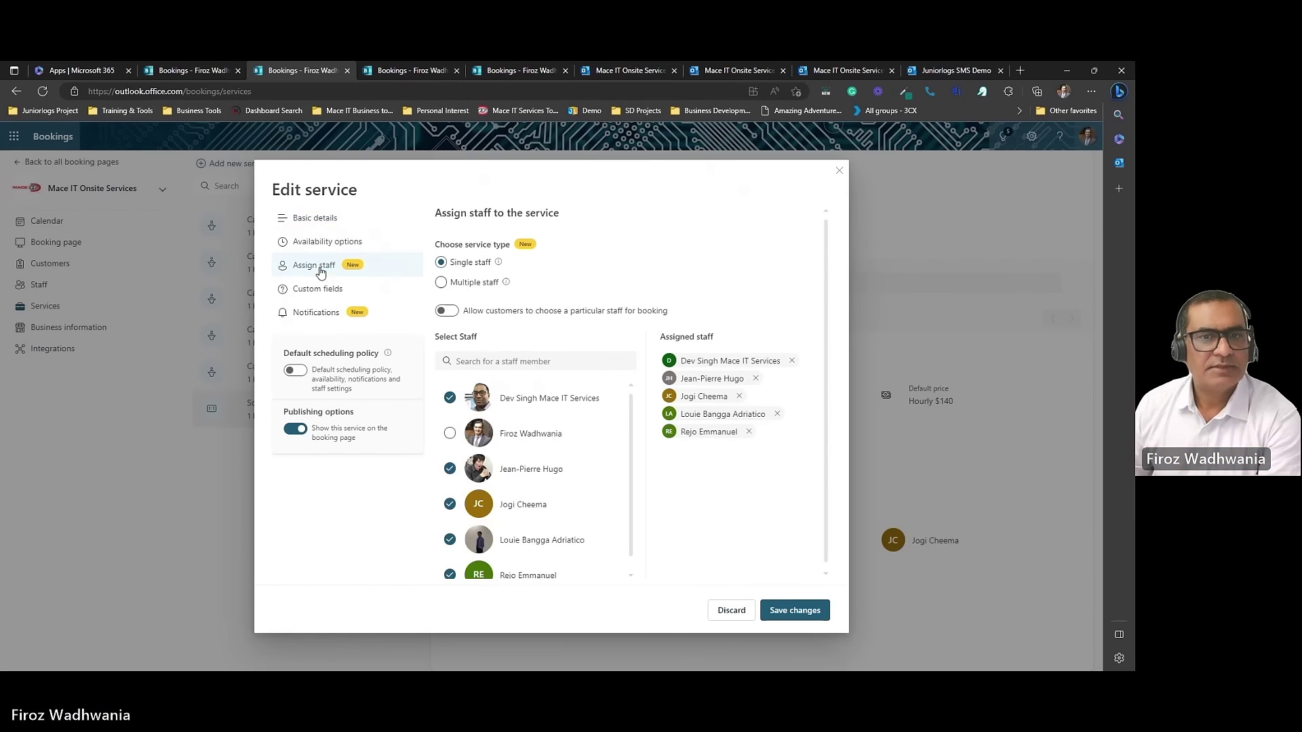
{"action": "left_click", "coordinate": [453, 314]}
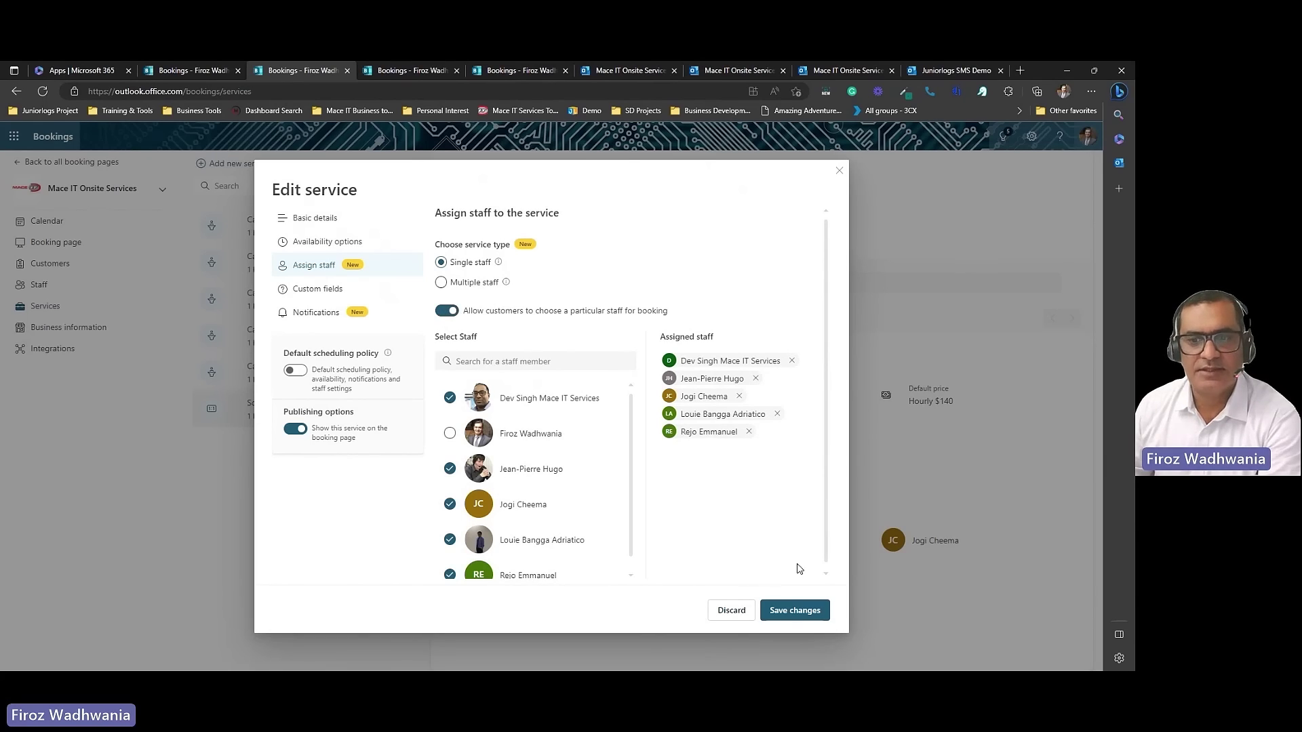
{"action": "left_click", "coordinate": [787, 611]}
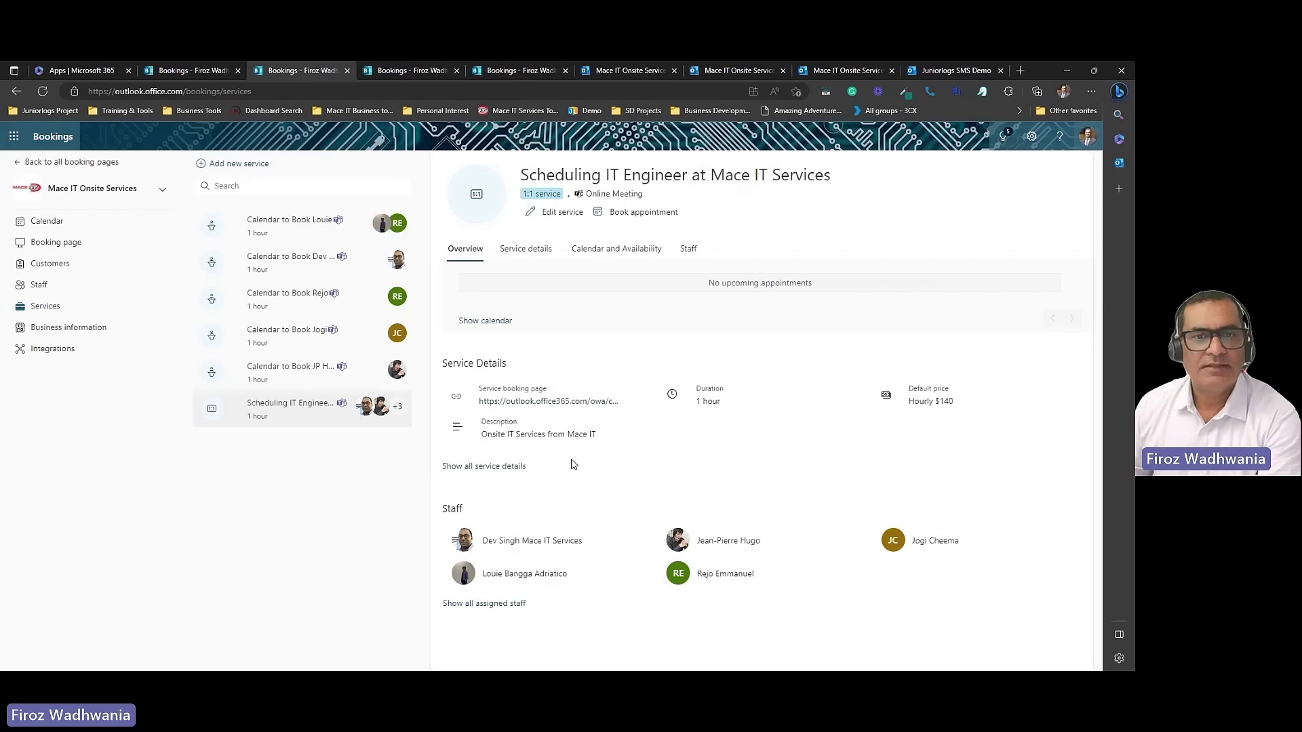
Copy the service's booking page link and load it in a new browser tab
{"action": "mouse_move", "coordinate": [573, 407]}
{"action": "left_click", "coordinate": [642, 398]}
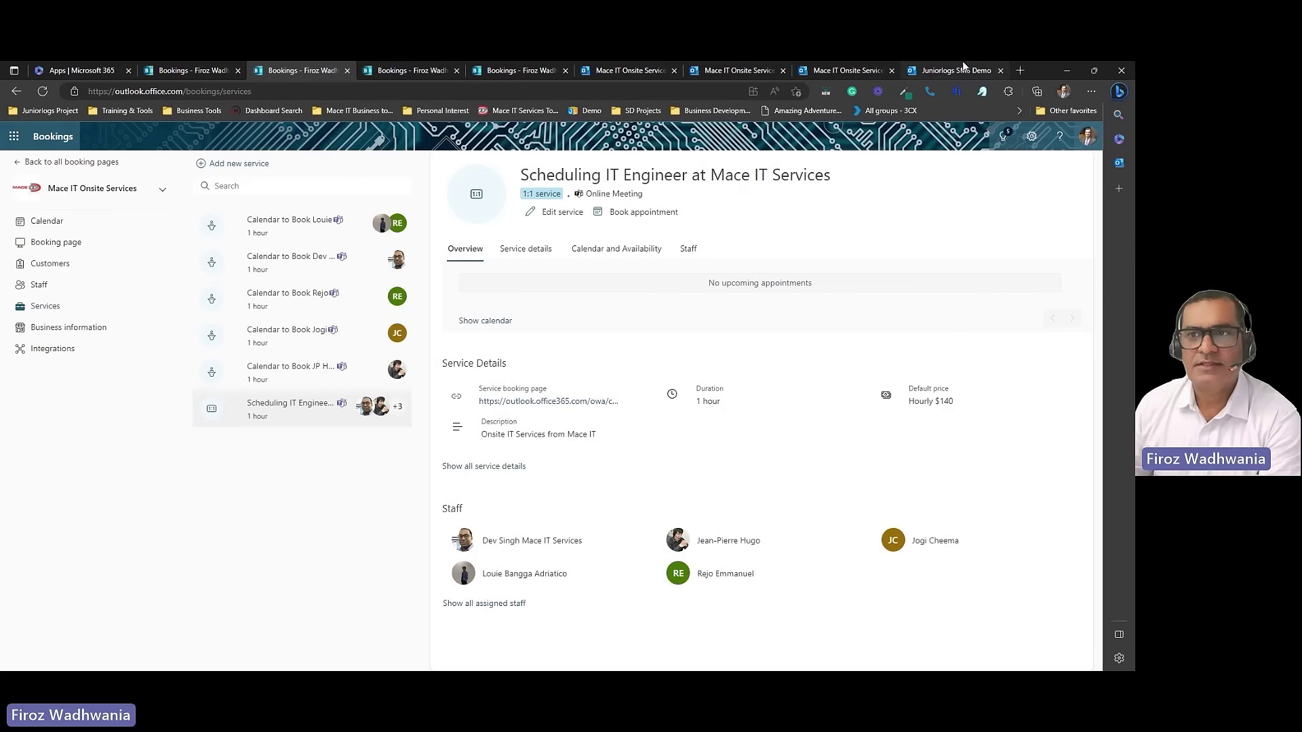
{"action": "left_click", "coordinate": [1020, 71]}
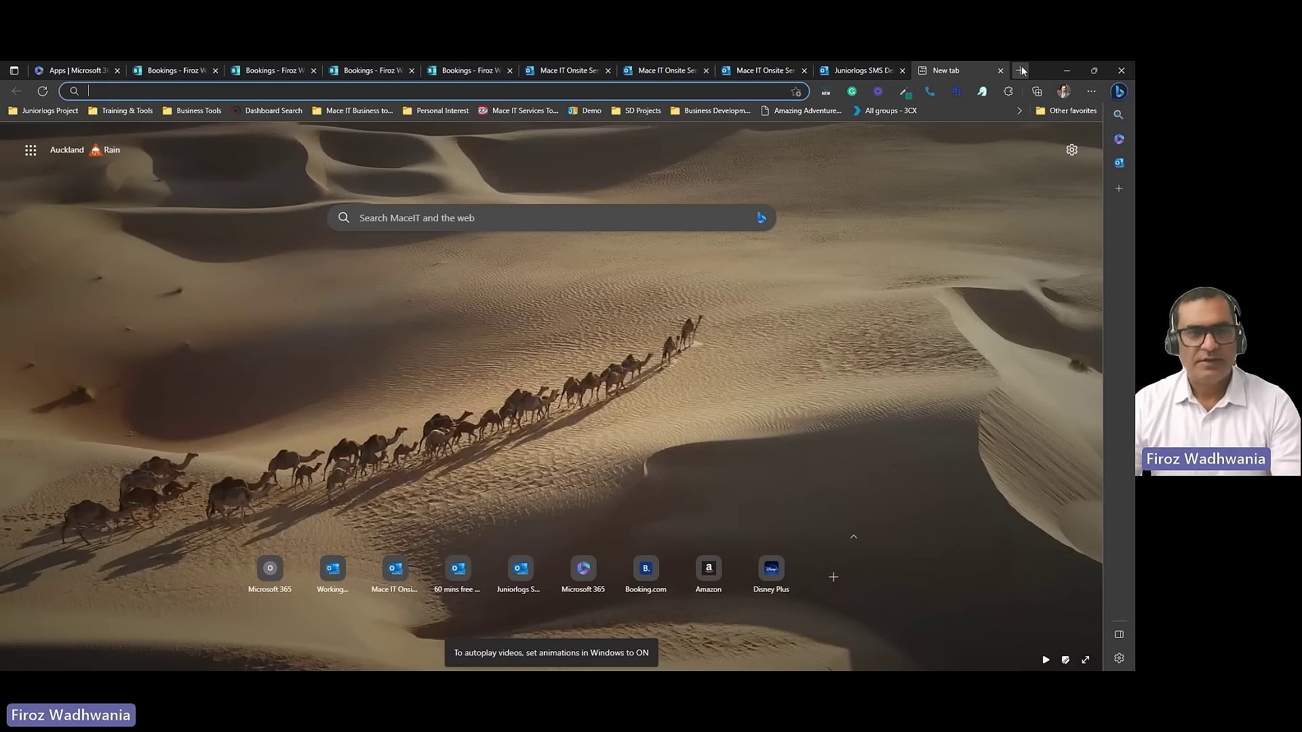
{"action": "key", "text": "ctrl+v"}
{"action": "key", "text": "Return"}
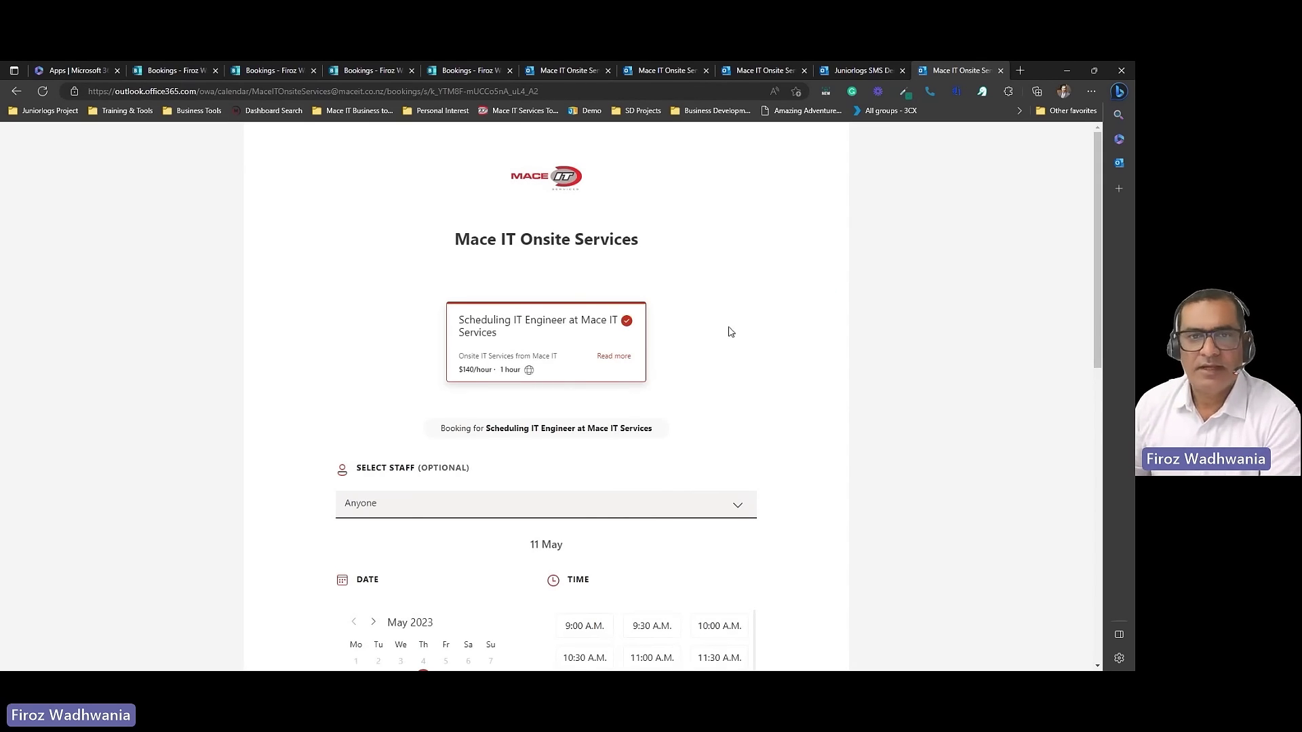
{"action": "scroll", "coordinate": [731, 332], "scroll_direction": "down", "scroll_amount": 2}
{"action": "scroll", "coordinate": [738, 338], "scroll_direction": "down", "scroll_amount": 1}
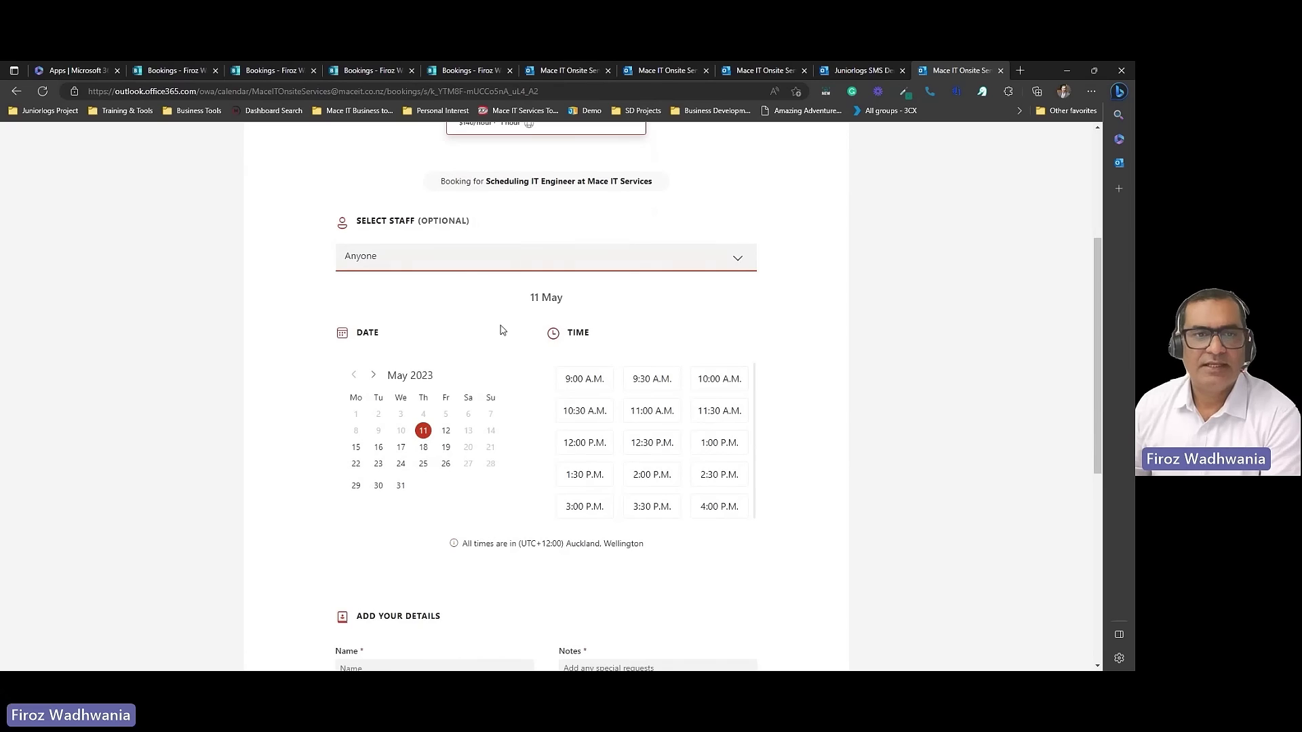
Choose a specific engineer in Select Staff and pick the 12:00 P.M. slot on 11 May
{"action": "left_click", "coordinate": [738, 259]}
{"action": "left_click", "coordinate": [422, 338]}
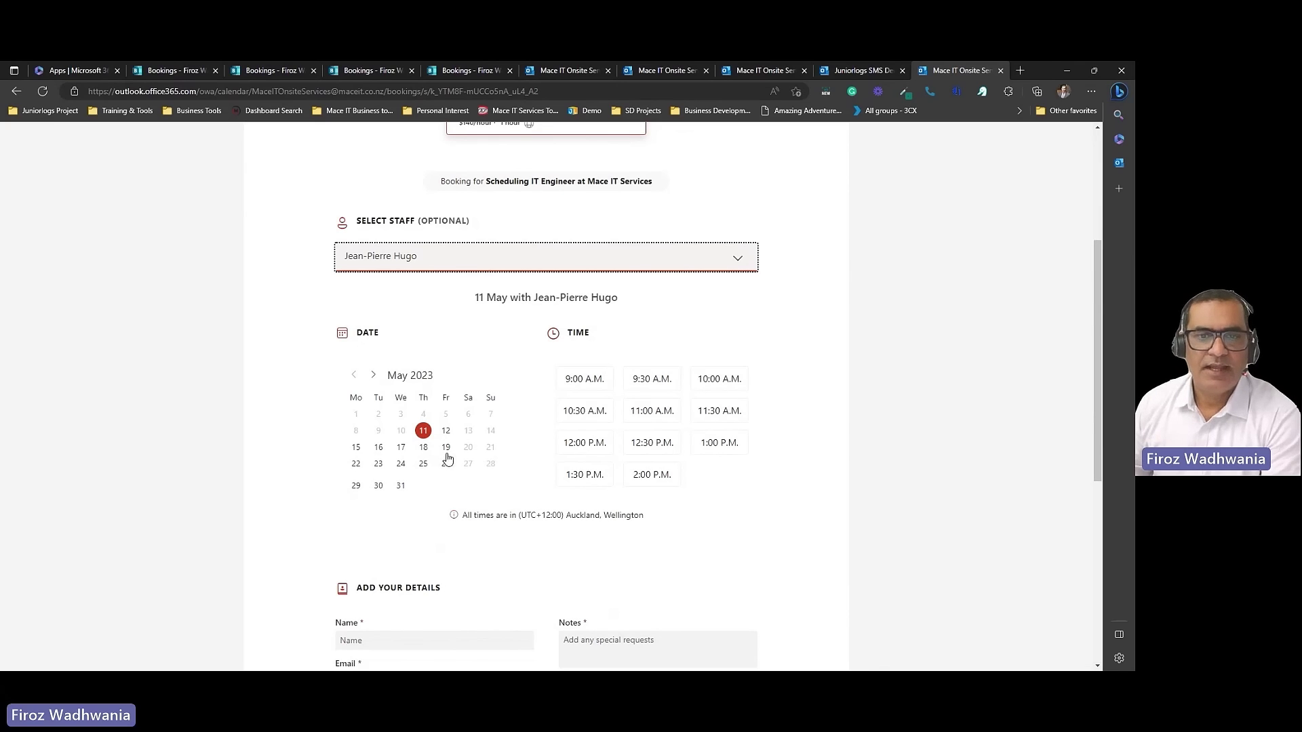
{"action": "left_click", "coordinate": [582, 447]}
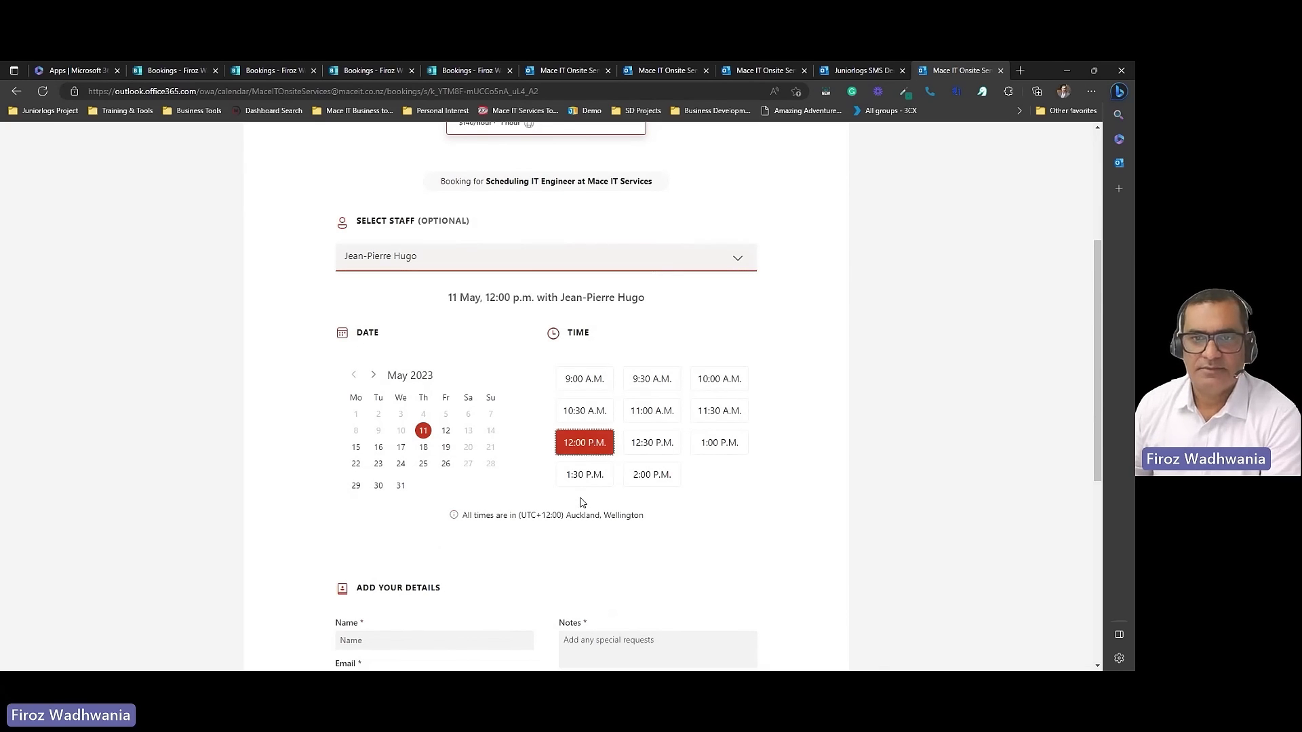
{"action": "scroll", "coordinate": [581, 503], "scroll_direction": "down", "scroll_amount": 2}
{"action": "scroll", "coordinate": [497, 506], "scroll_direction": "down", "scroll_amount": 3}
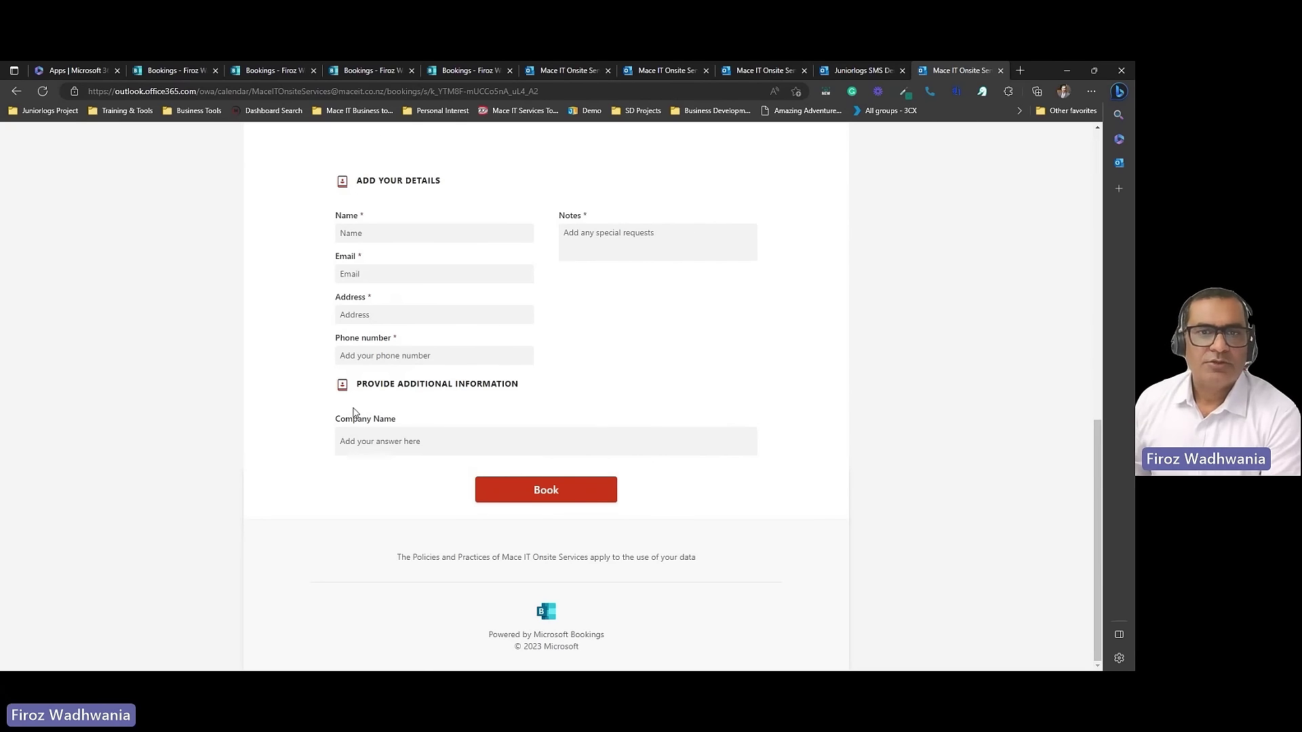
{"action": "scroll", "coordinate": [874, 343], "scroll_direction": "up", "scroll_amount": 10}
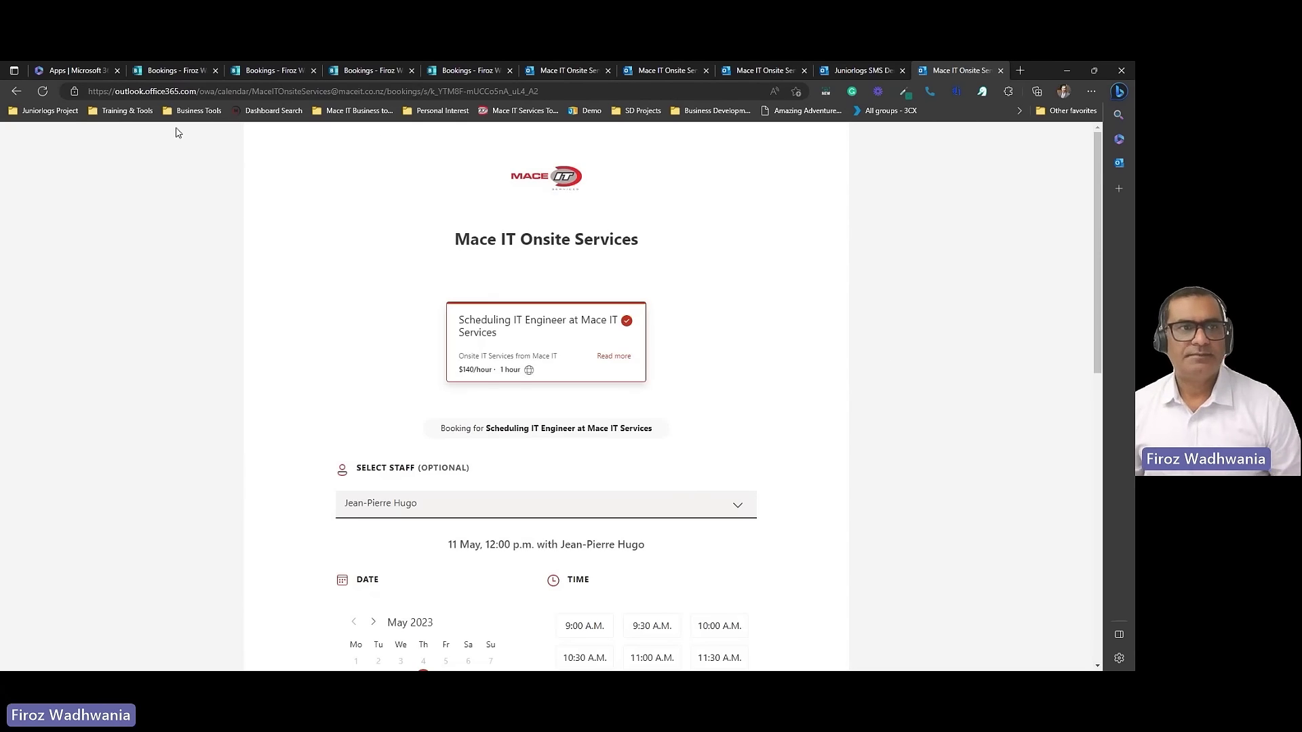
Go from Microsoft 365 apps through the Bookings homepage to the Scheduling IT Engineer service details
{"action": "left_click", "coordinate": [94, 71]}
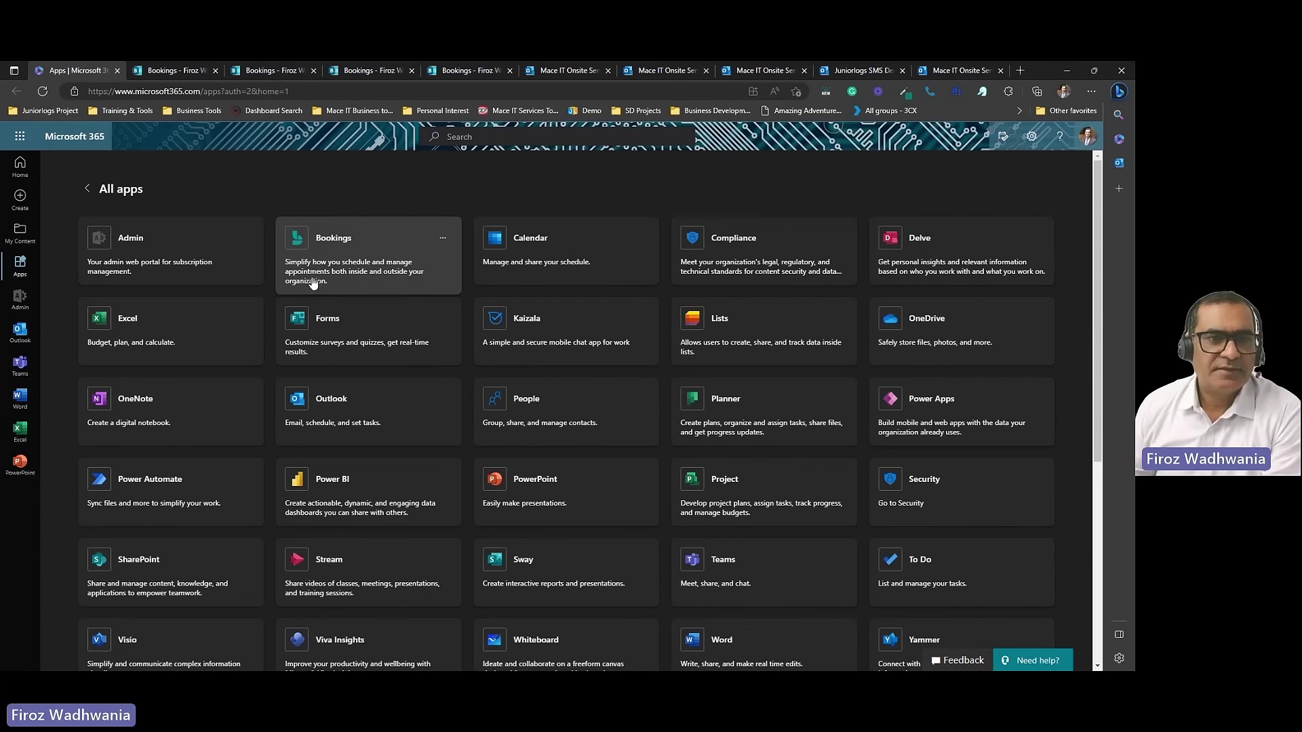
{"action": "left_click", "coordinate": [190, 67]}
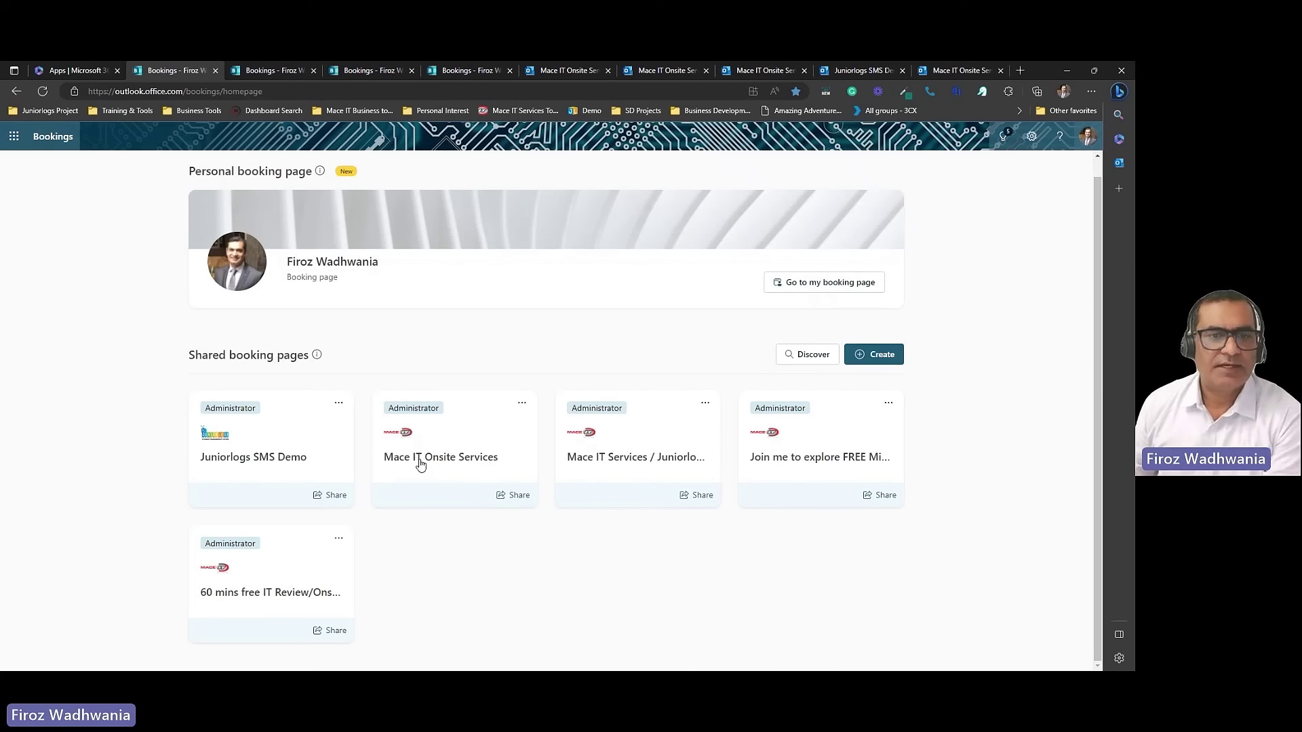
{"action": "left_click", "coordinate": [279, 71]}
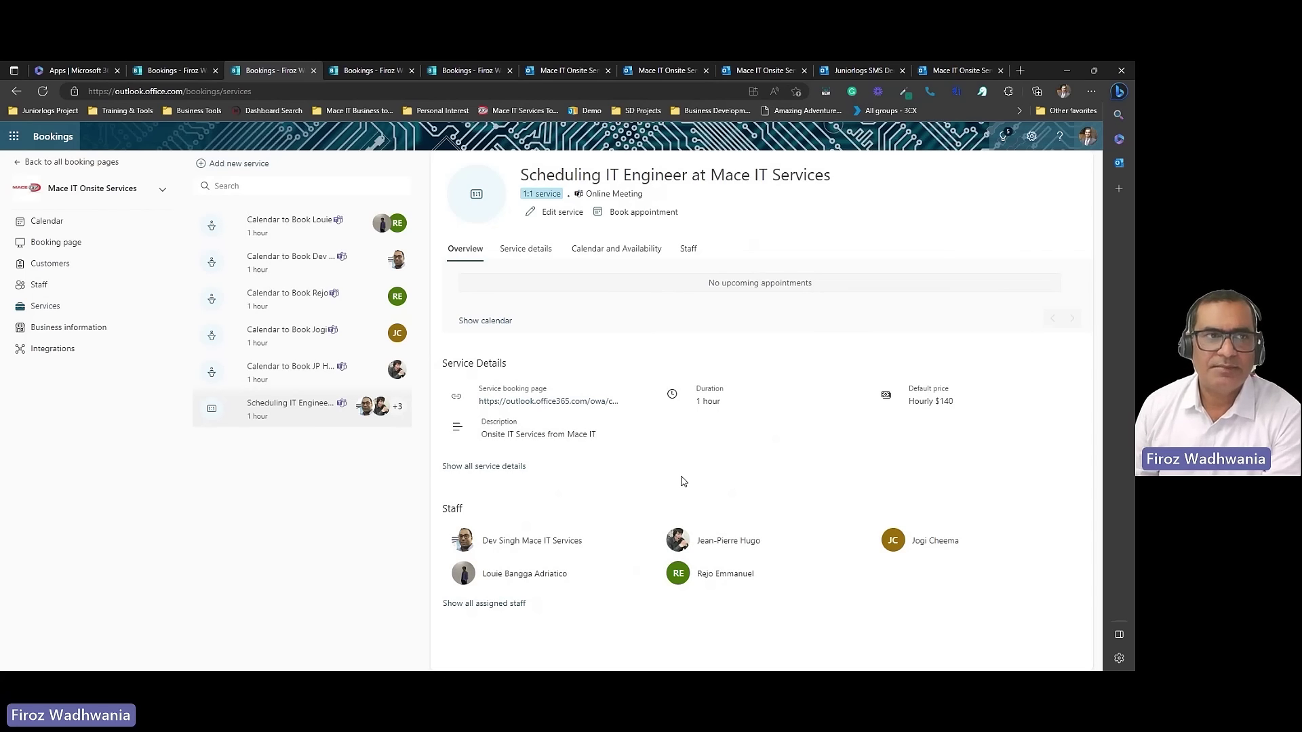
Load maceit.co.nz, open the IT Blog's FREE Microsoft Booking Apps post, and scroll to its booking button
{"action": "left_click", "coordinate": [1021, 71]}
{"action": "type", "text": "macei"}
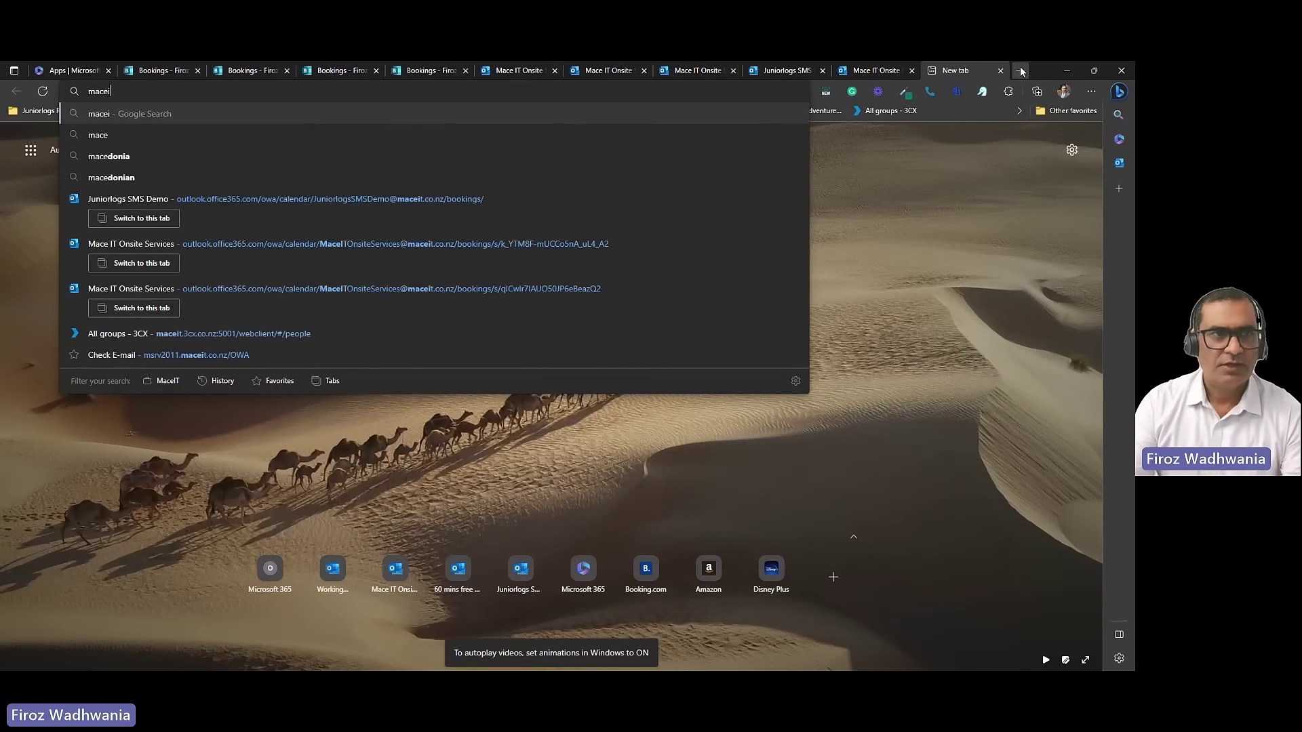
{"action": "type", "text": "t.co.nz"}
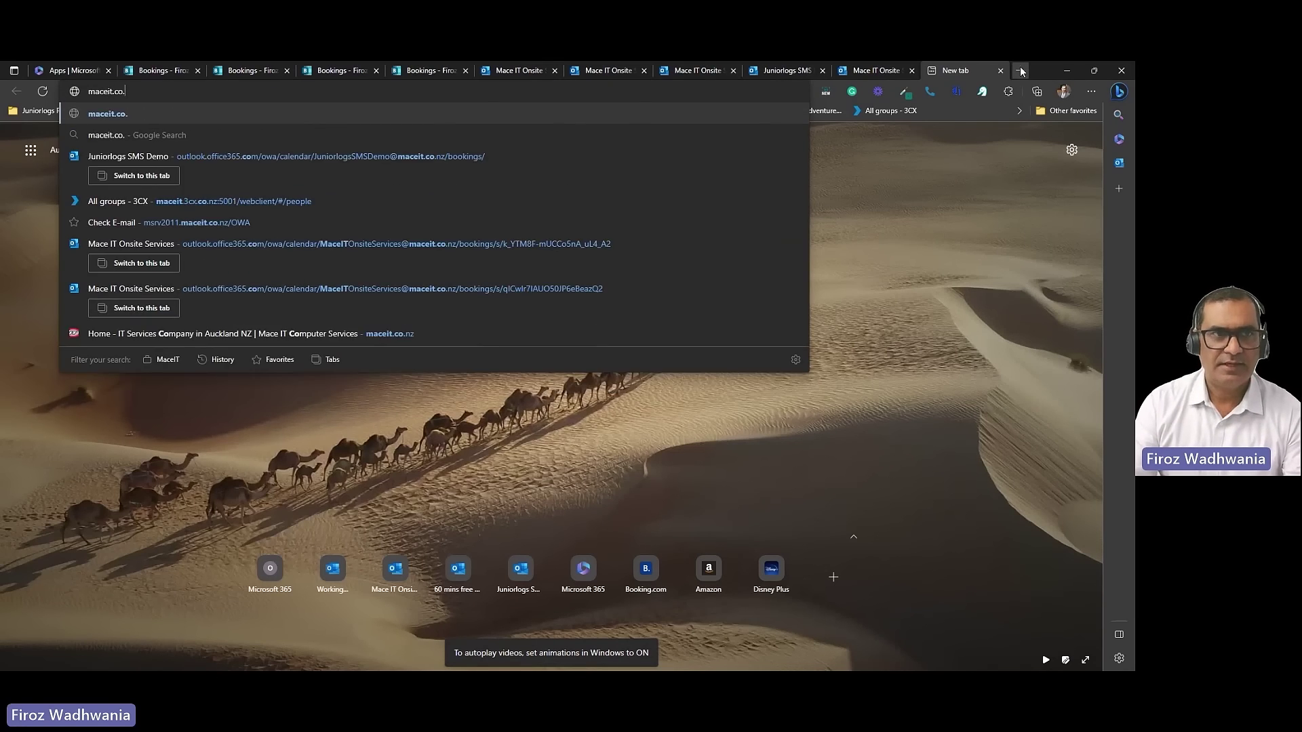
{"action": "key", "text": "Return"}
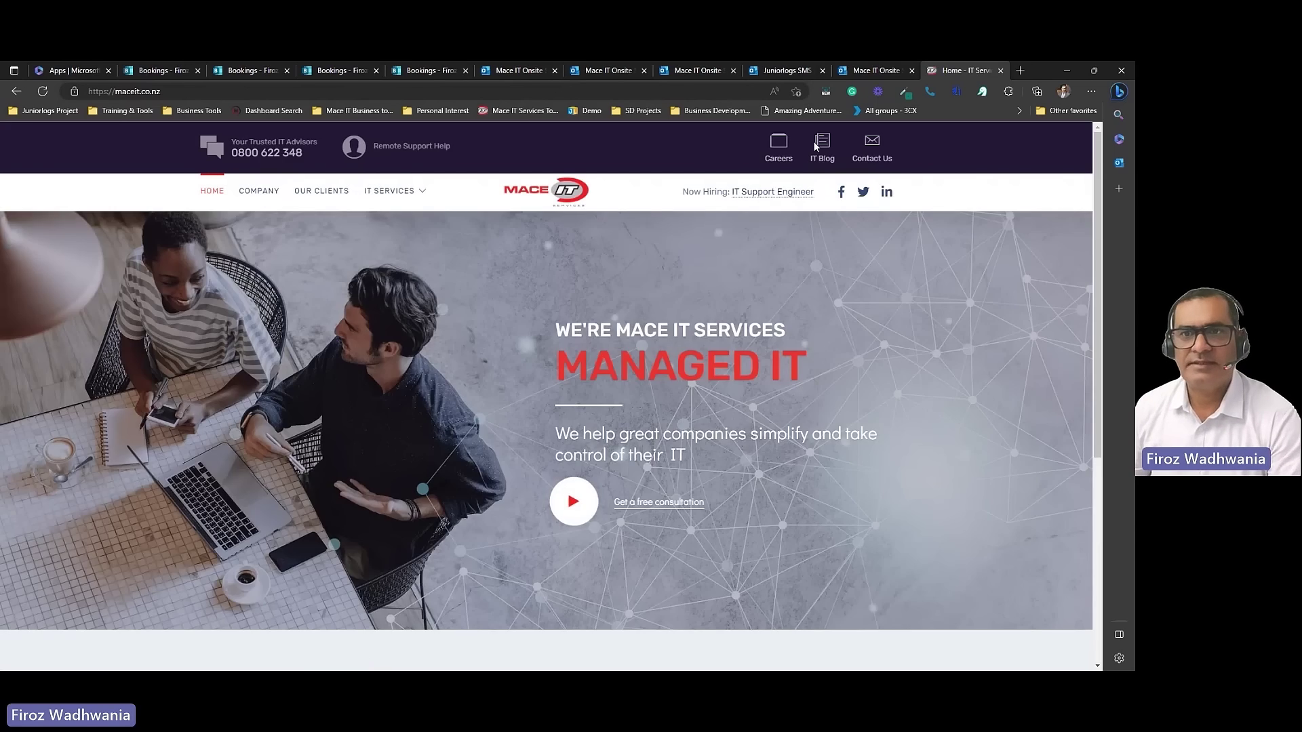
{"action": "left_click", "coordinate": [820, 154]}
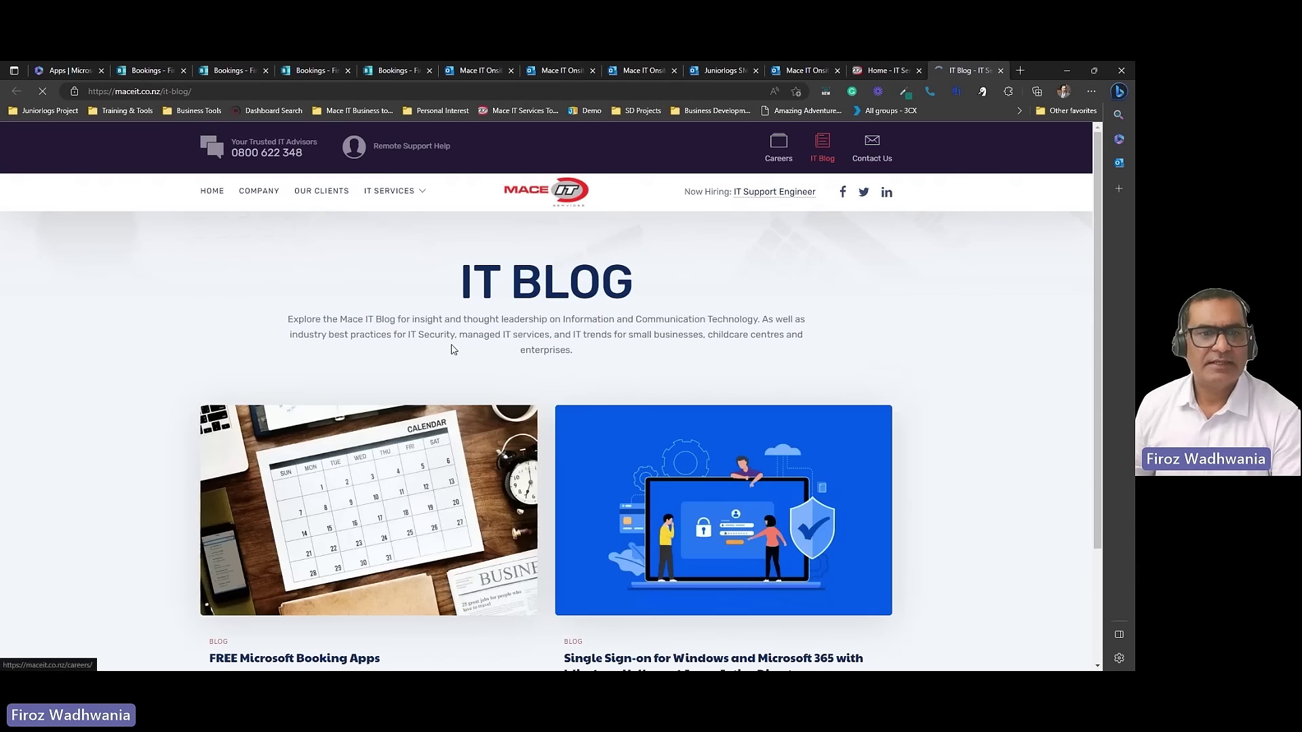
{"action": "scroll", "coordinate": [454, 347], "scroll_direction": "down", "scroll_amount": 2}
{"action": "left_click", "coordinate": [446, 489]}
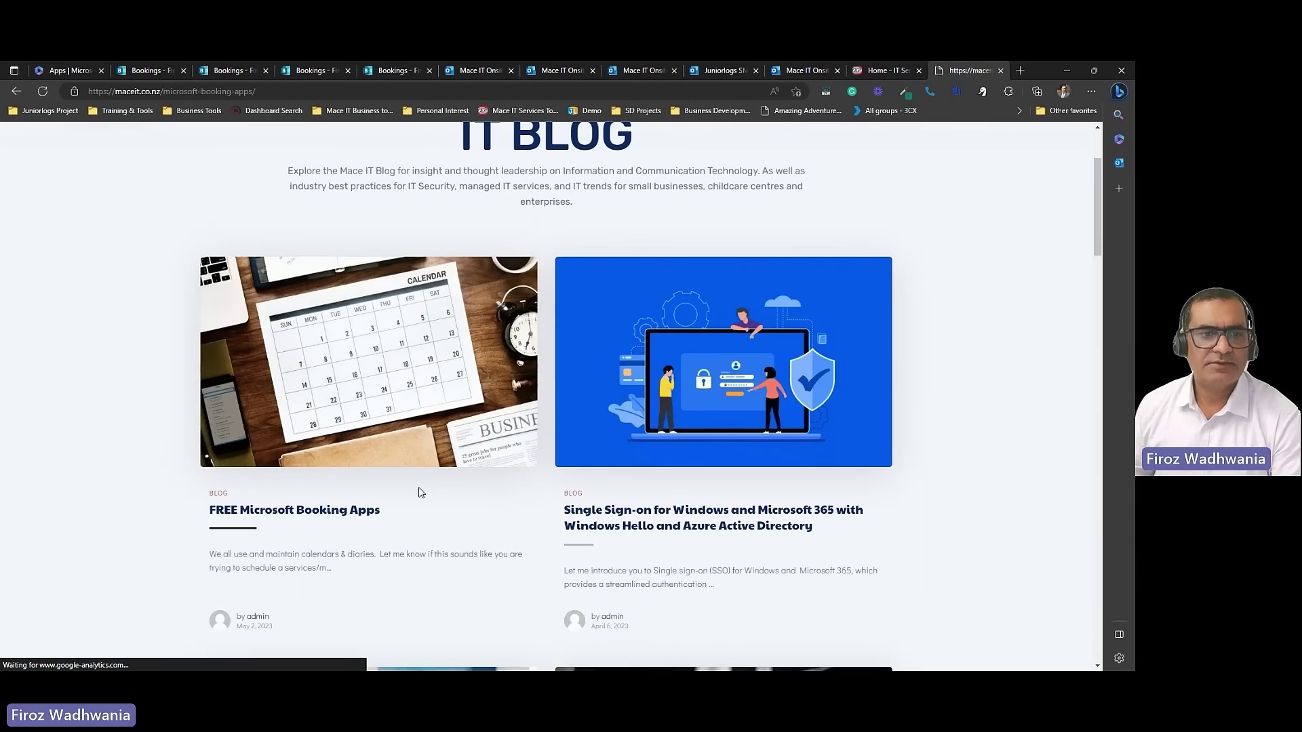
{"action": "scroll", "coordinate": [445, 488], "scroll_direction": "down", "scroll_amount": 7}
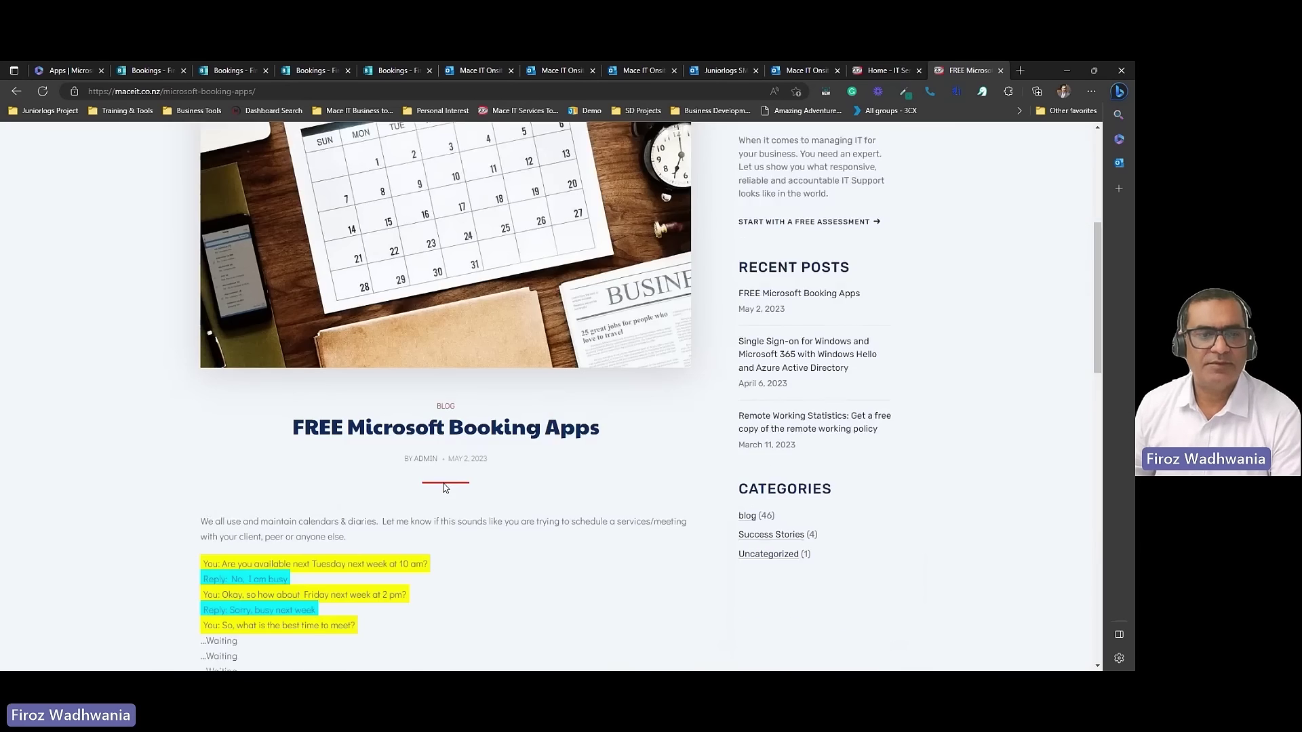
{"action": "scroll", "coordinate": [444, 488], "scroll_direction": "down", "scroll_amount": 5}
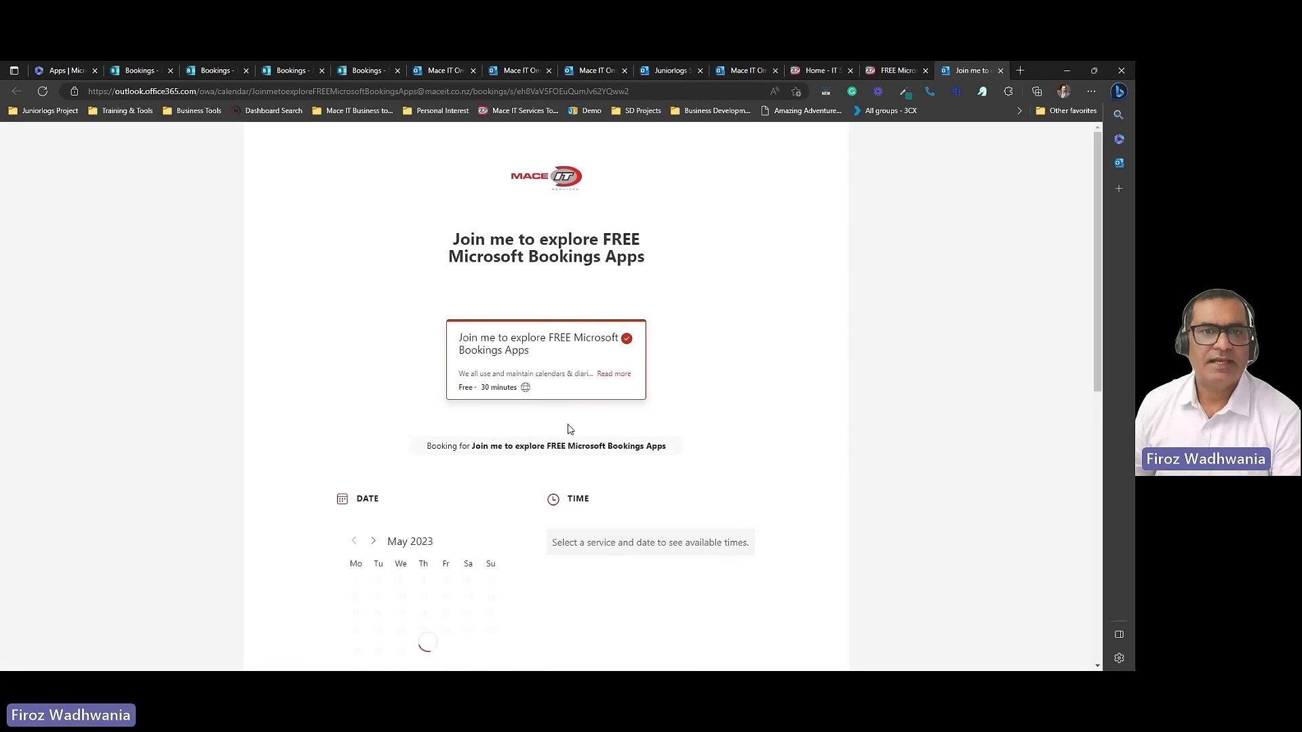
Review the 11 May slots from 10:30 A.M. to 2:30 P.M. on the free 30-minute booking page
{"action": "scroll", "coordinate": [567, 431], "scroll_direction": "down", "scroll_amount": 2}
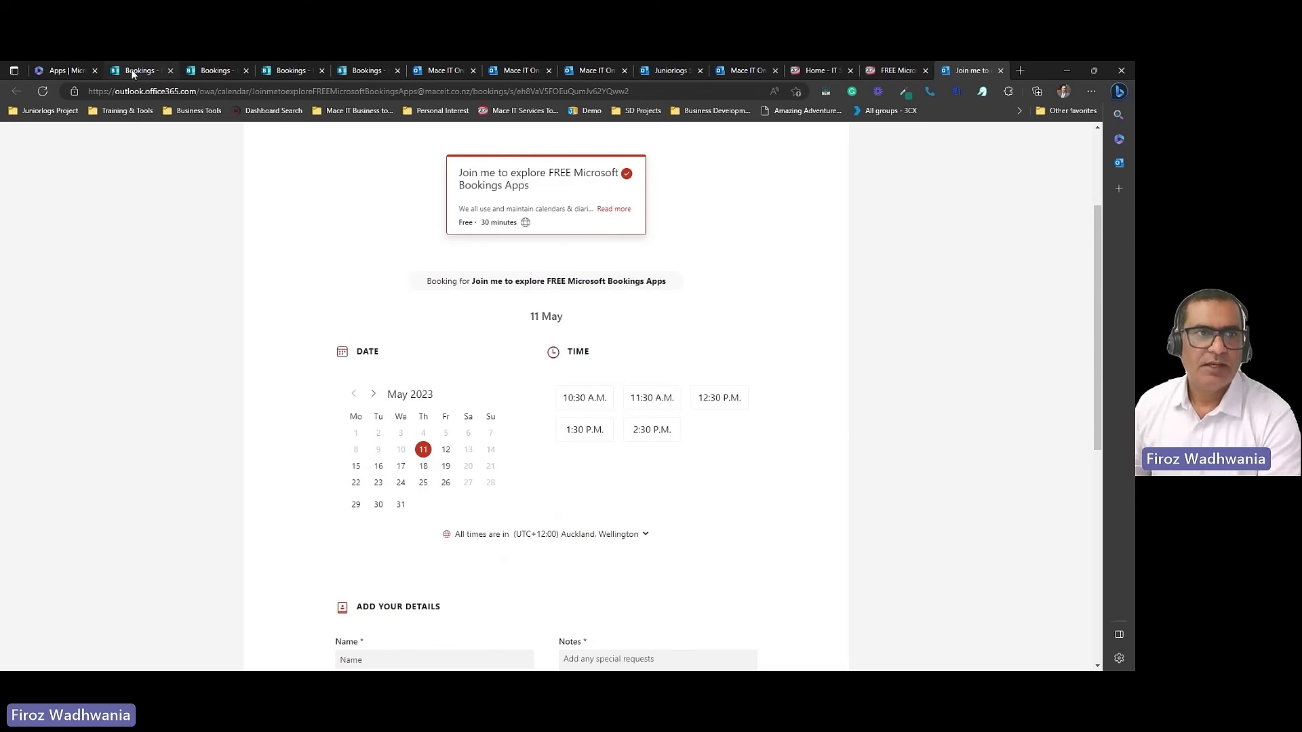
{"action": "mouse_move", "coordinate": [133, 72]}
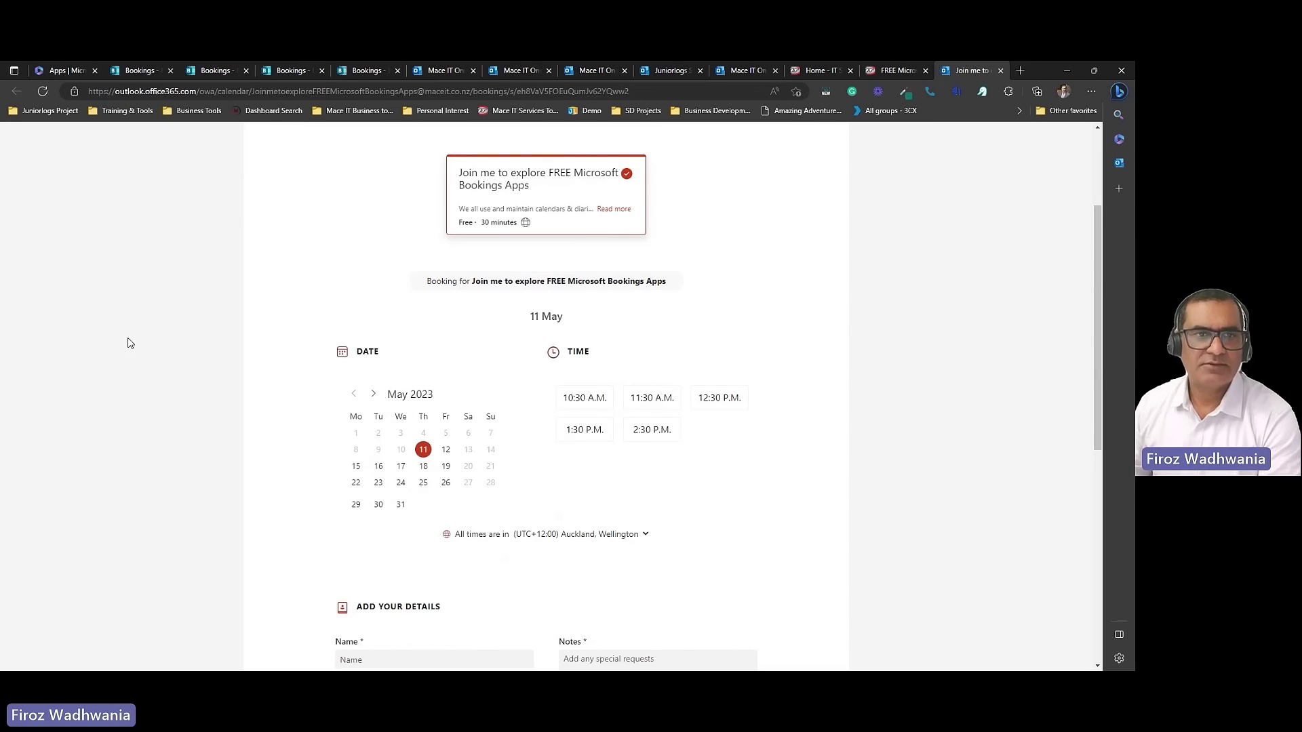
{"action": "left_click", "coordinate": [145, 71]}
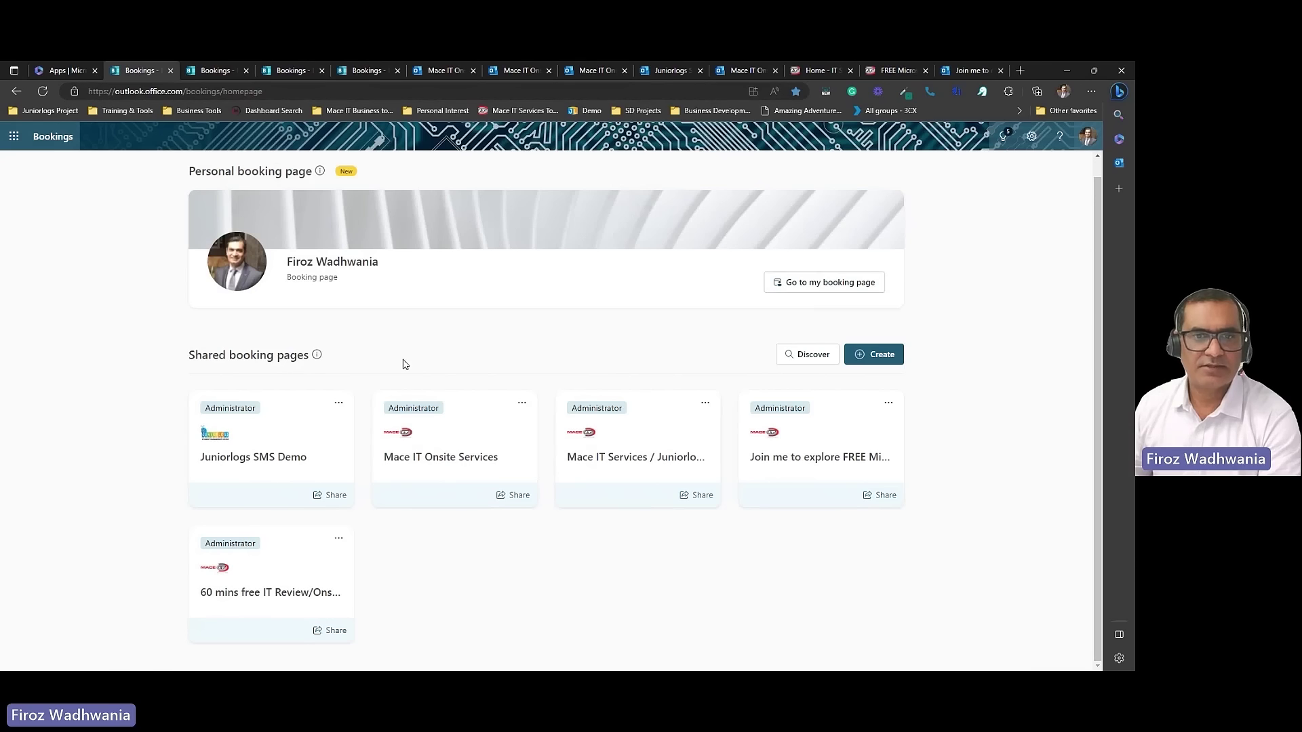